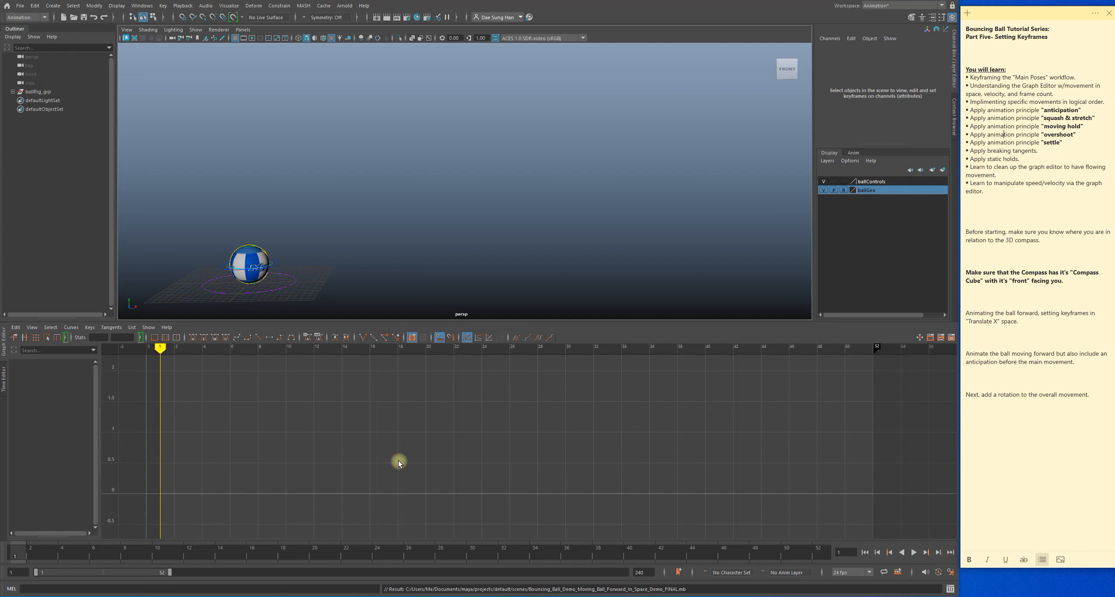
Select the ball's moveAll_ctrl and look over the "You will learn" section of the tutorial note
left_click(284, 280)
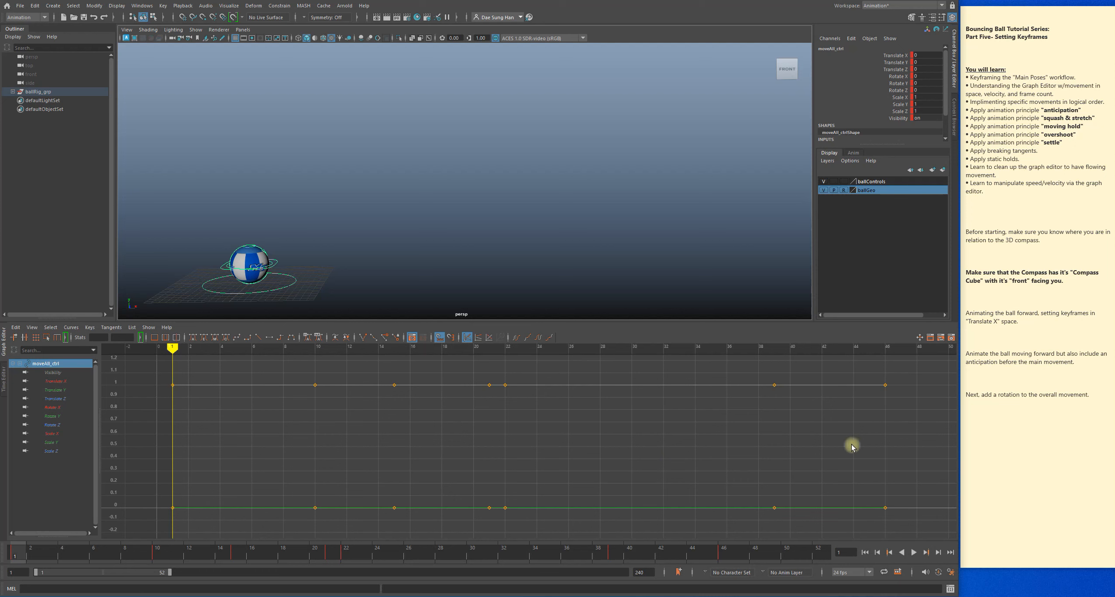
left_click(1029, 439)
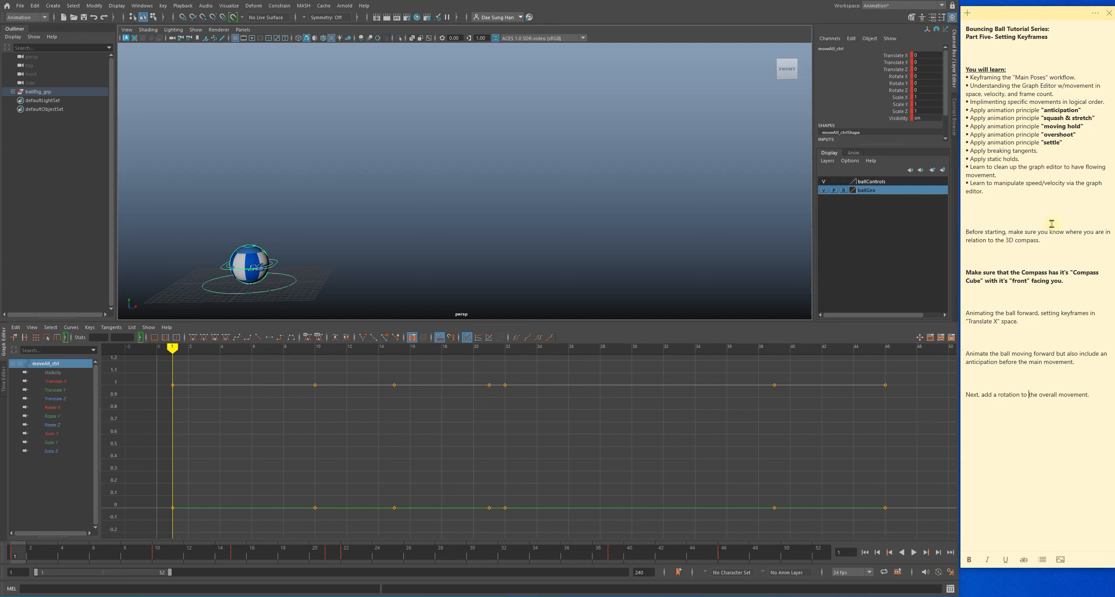
triple_click(1004, 64)
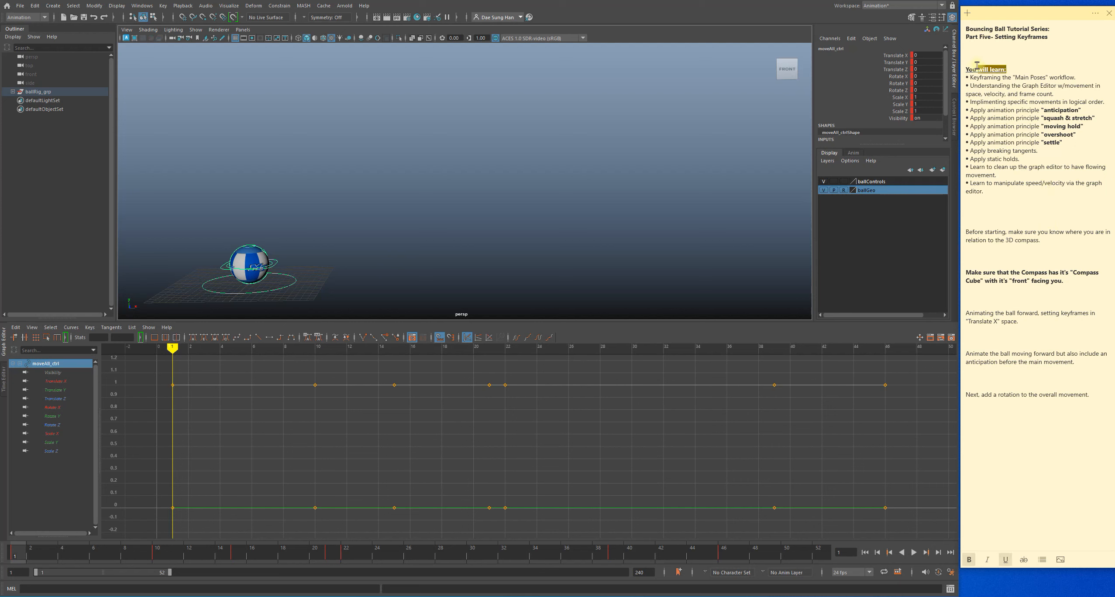
left_click(1037, 194)
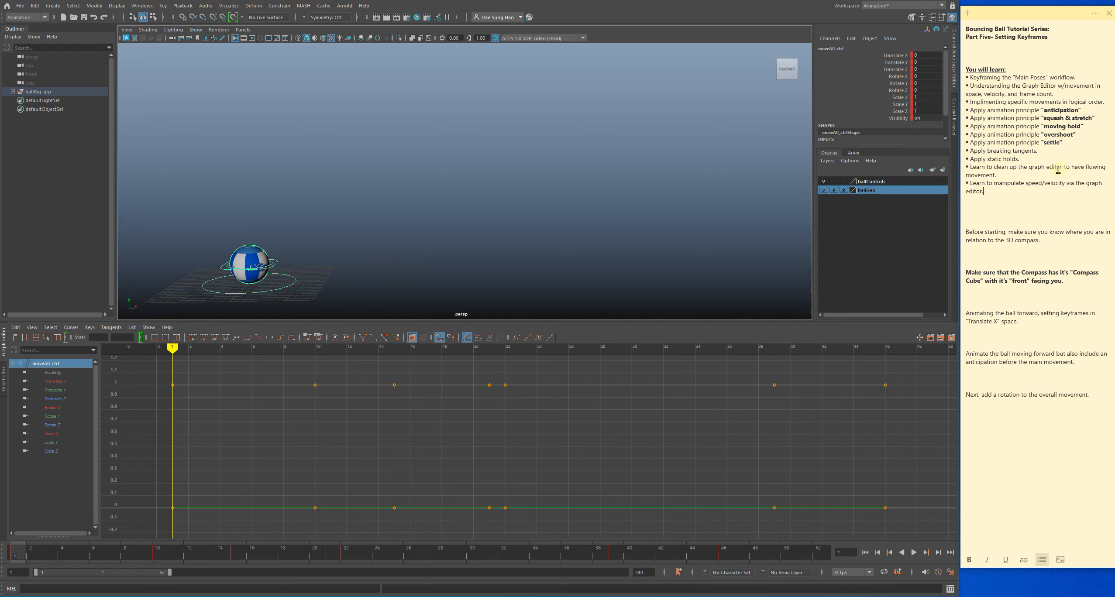
Review the note's learning points on keyframing main poses, understanding the Graph Editor and implementing specific movements in logical order
left_click_drag(1013, 77, 1069, 77)
left_click(1010, 109)
left_click(982, 86)
left_click(967, 94)
left_click_drag(455, 224, 488, 264, "alt")
left_click_drag(612, 200, 585, 219, "alt")
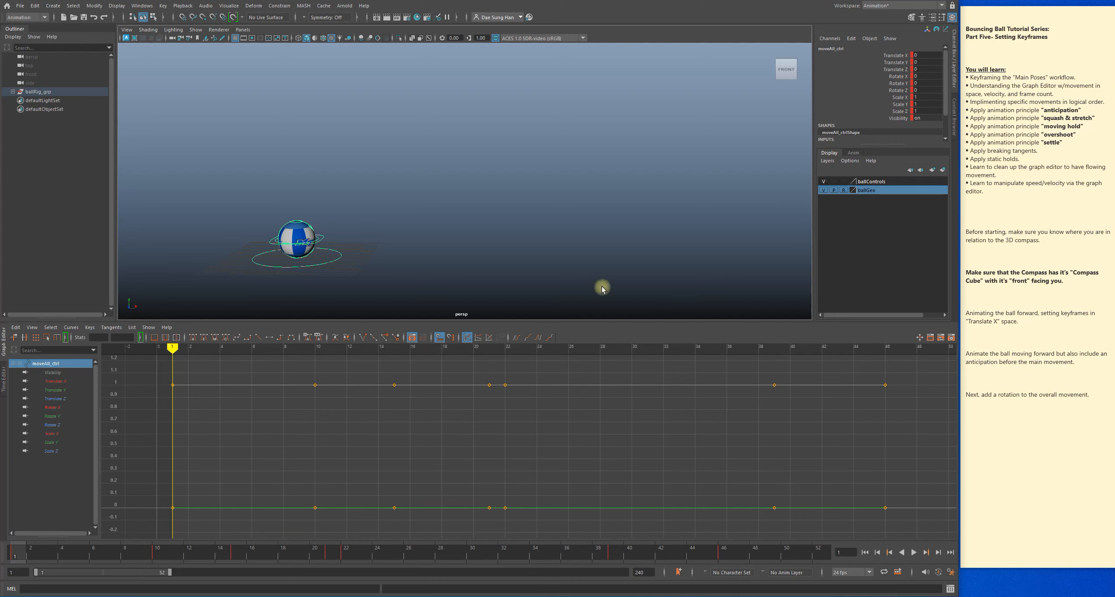
left_click(1018, 94)
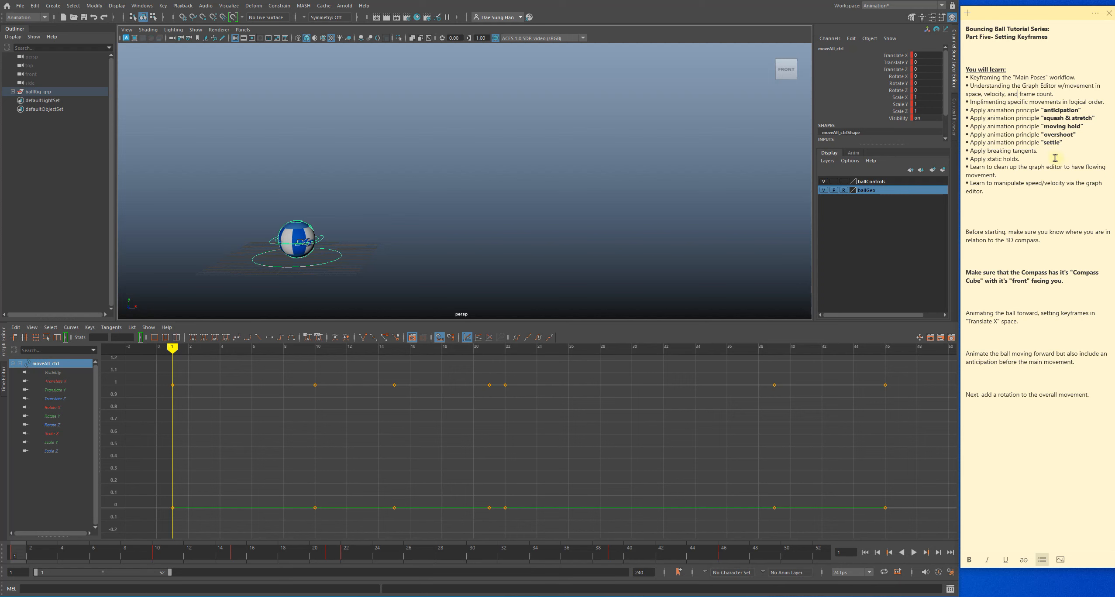
double_click(989, 102)
left_click(1018, 143)
triple_click(1029, 103)
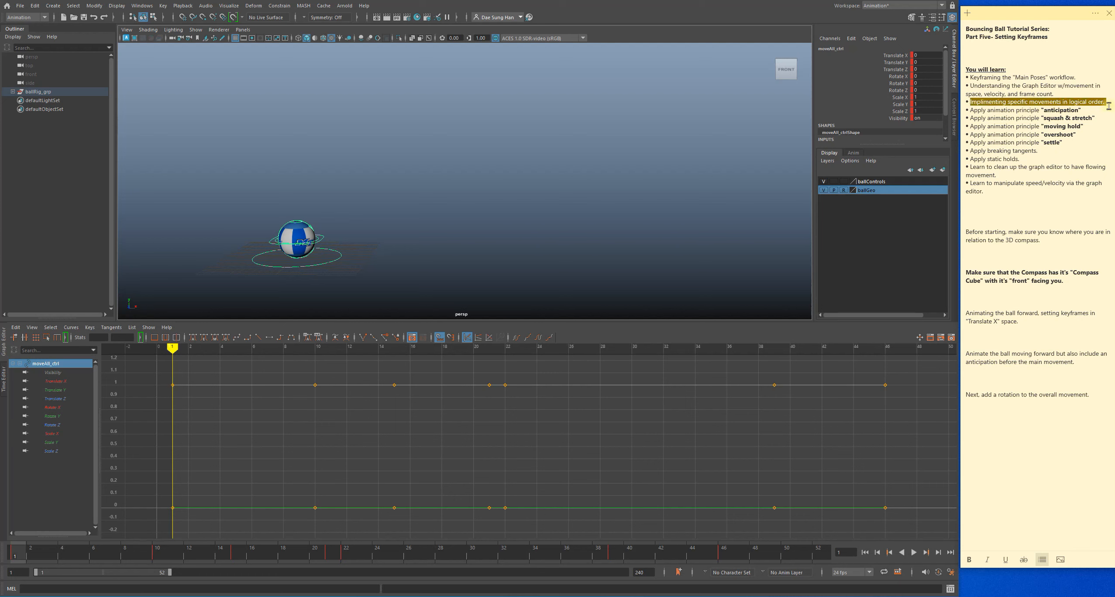
left_click(1039, 215)
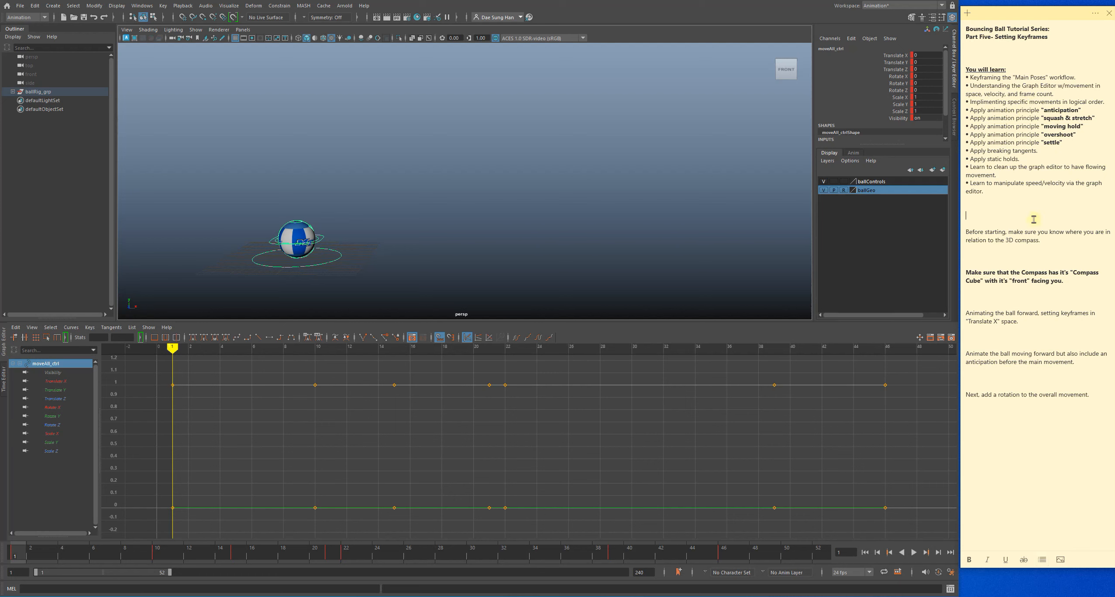
Play the ball animation, stop playback and return the timeline to frame 1
left_click(5, 532)
left_click(914, 552)
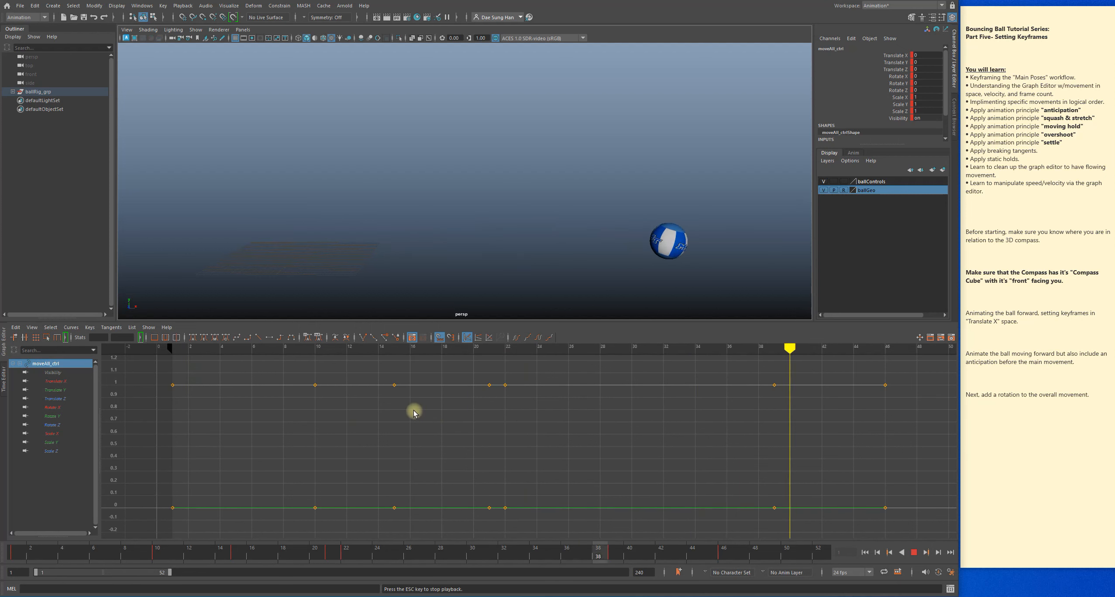
left_click(915, 553)
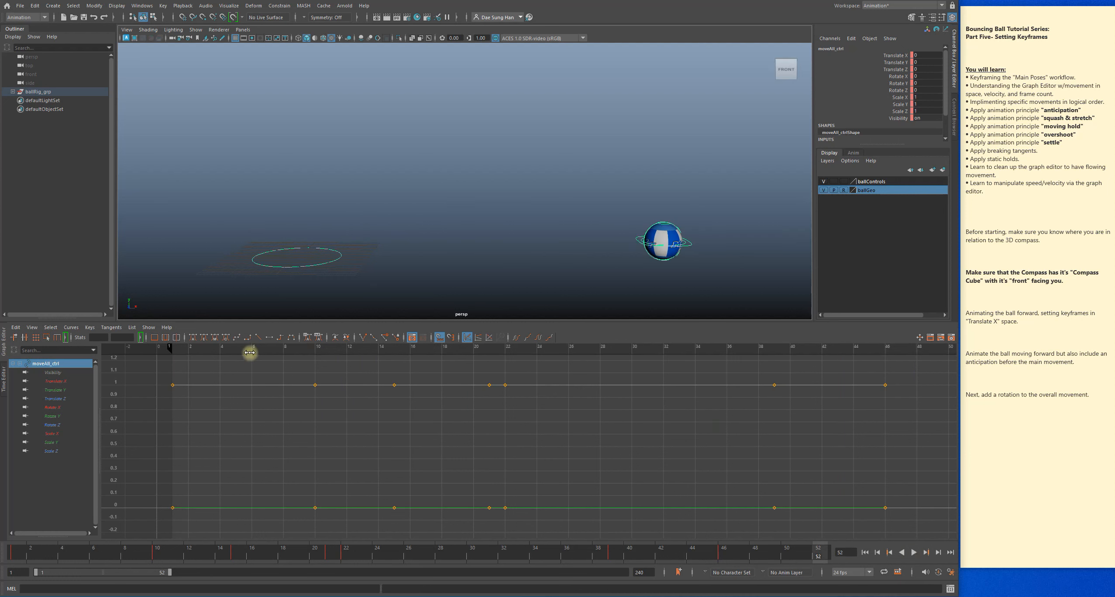
mouse_move(39, 546)
left_mouse_down()
mouse_move(4, 540)
mouse_move(18, 537)
left_mouse_up()
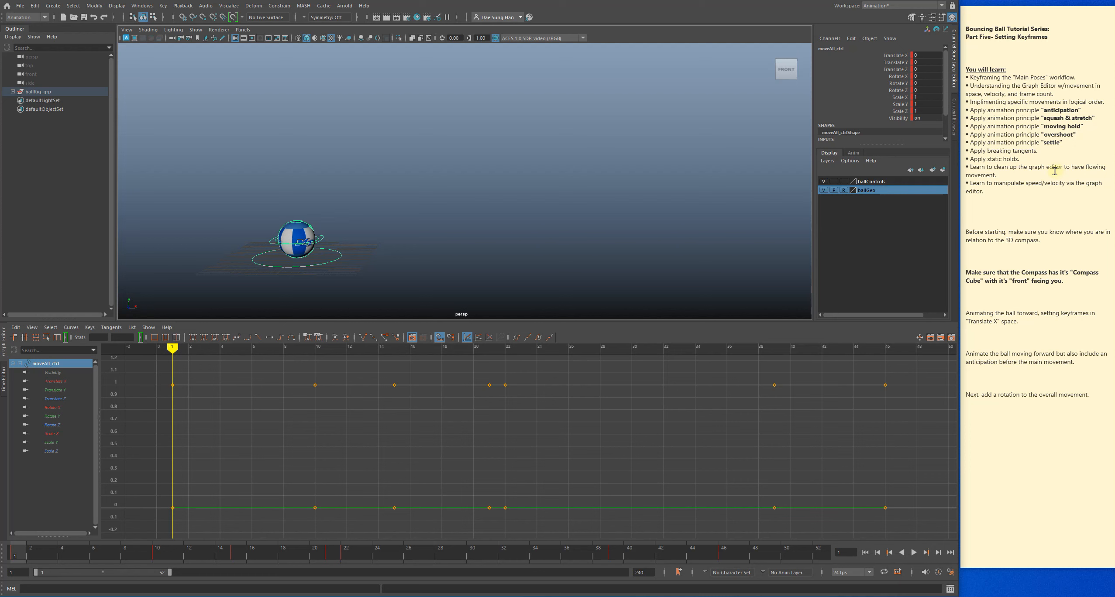
Read the note's points on anticipation, squash & stretch, moving hold, overshoot, settle and breaking tangents
left_click(1070, 109)
double_click(1065, 111)
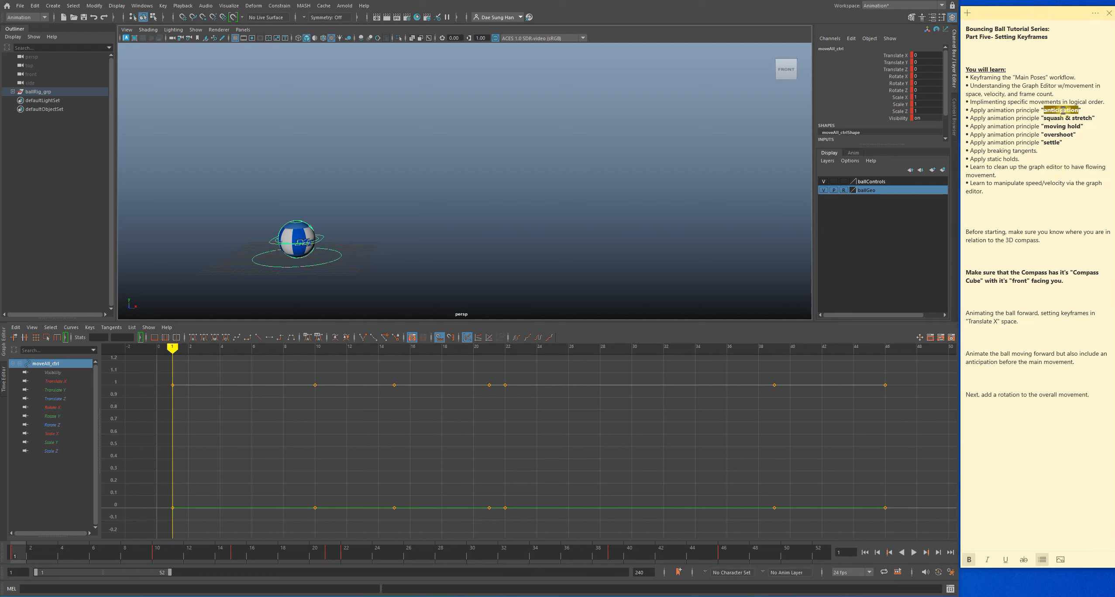
triple_click(1057, 117)
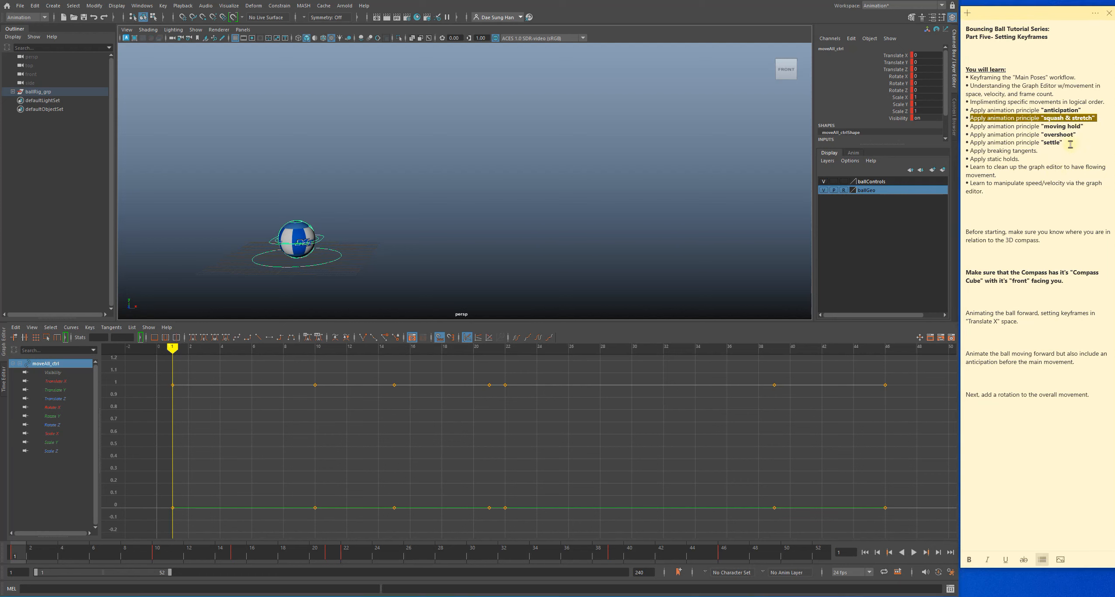
left_click(1063, 127)
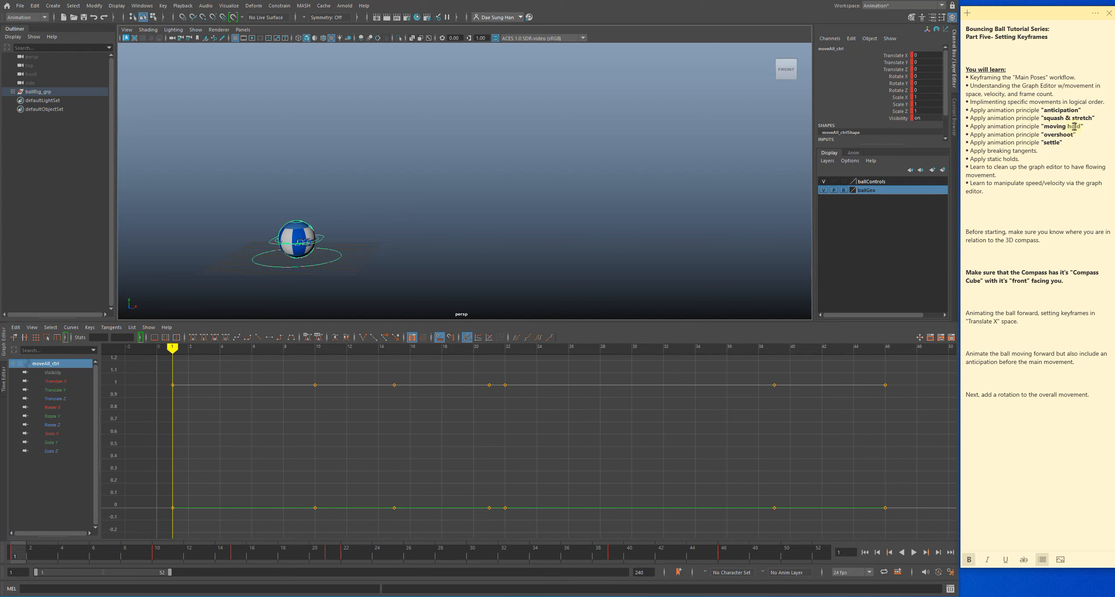
double_click(1052, 143)
left_click(1032, 213)
left_click(1022, 153)
double_click(1024, 151)
Select the ballControlCOG control and pick the outgoing tangent handle of its Translate X key at frame 22
left_click_drag(384, 376, 424, 402)
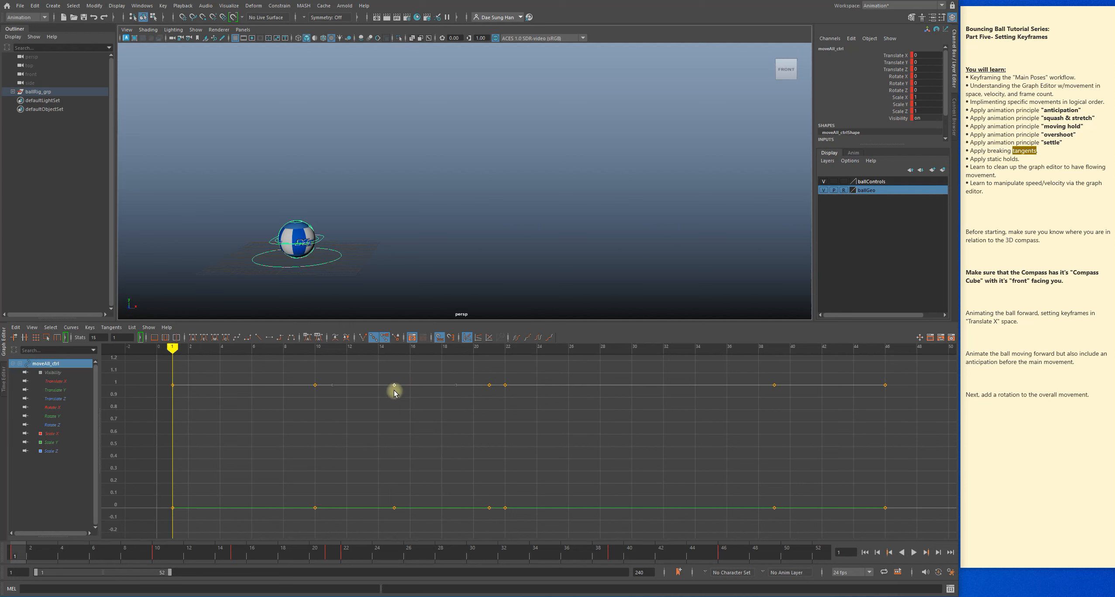
left_click(321, 238)
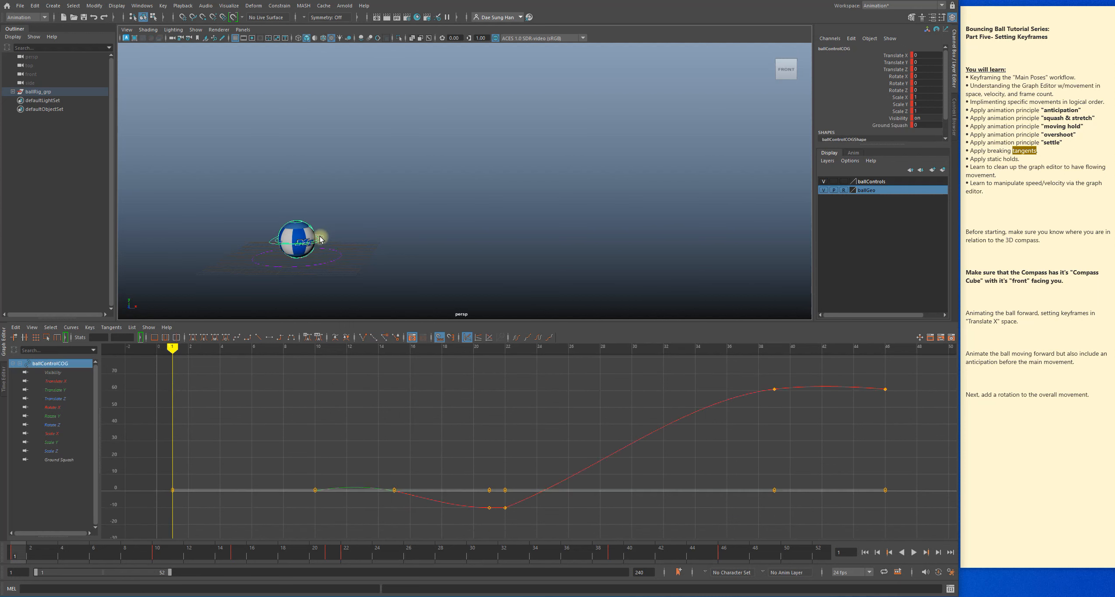
left_click_drag(578, 416, 685, 452)
left_click_drag(556, 473, 573, 497)
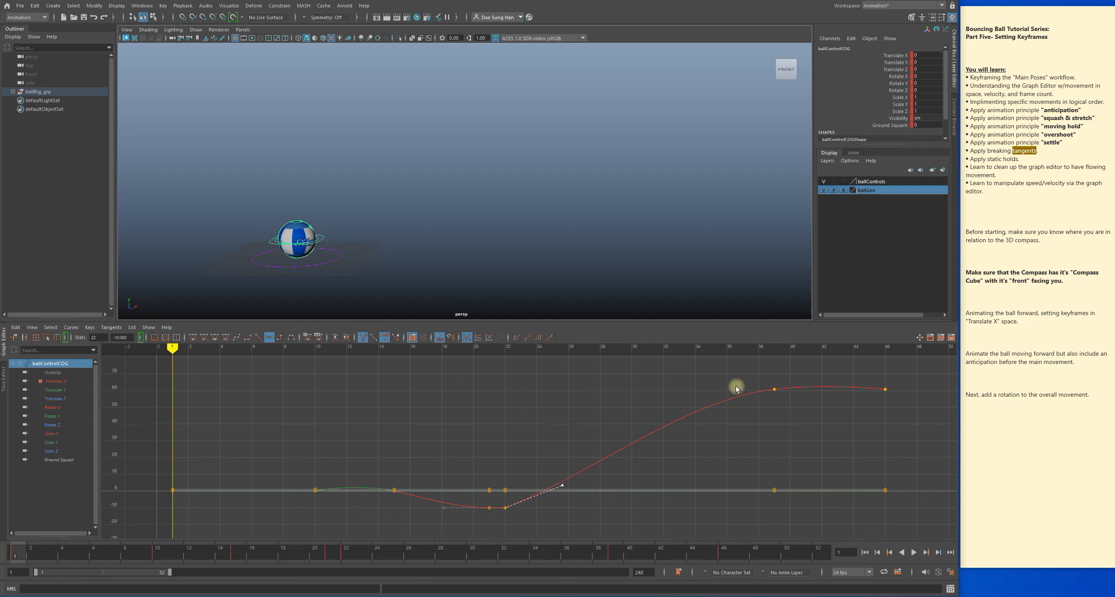
Read the note's learning point on applying static holds
left_click(1008, 163)
triple_click(1006, 159)
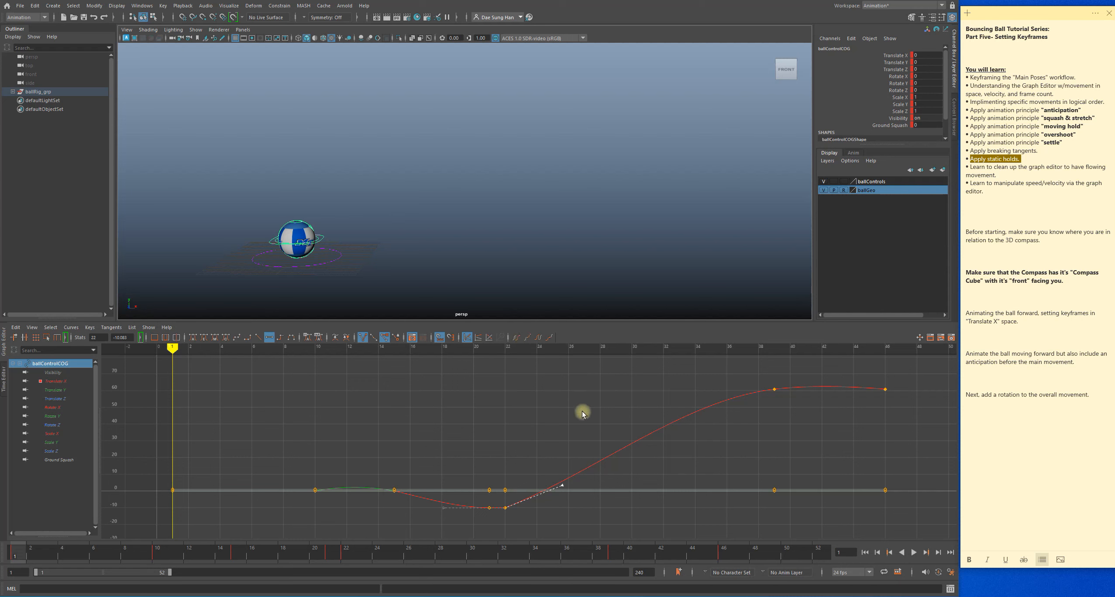
left_click(1021, 213)
left_click(1012, 159)
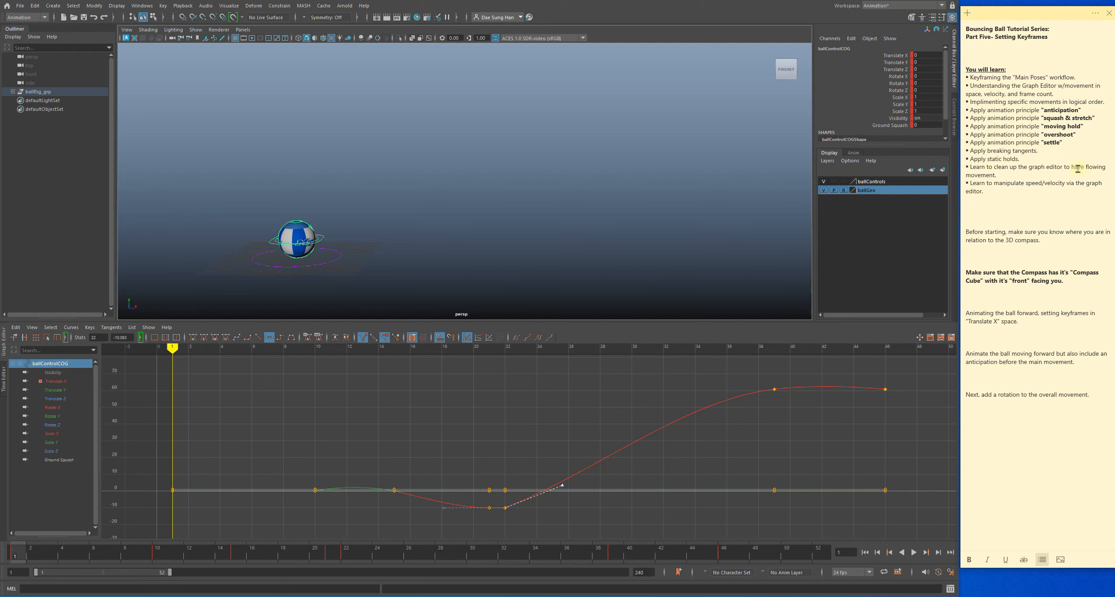
Examine the ballControlCOG Translate X curve in relation to the note's points on clean graph curves and speed, and frame all curves
scroll(612, 469, "down", 5)
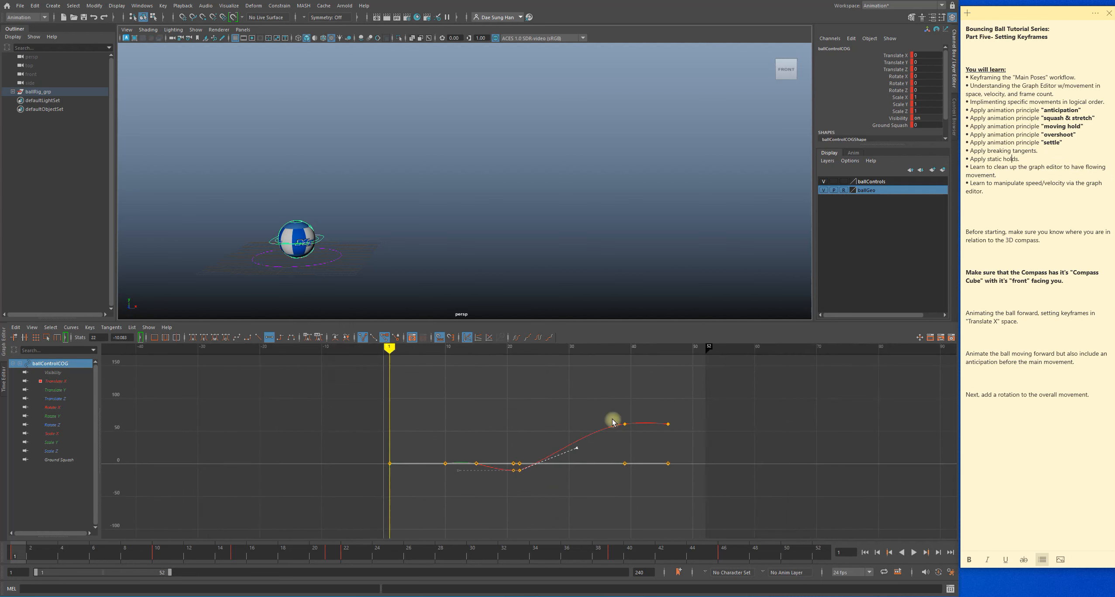
left_click(806, 488)
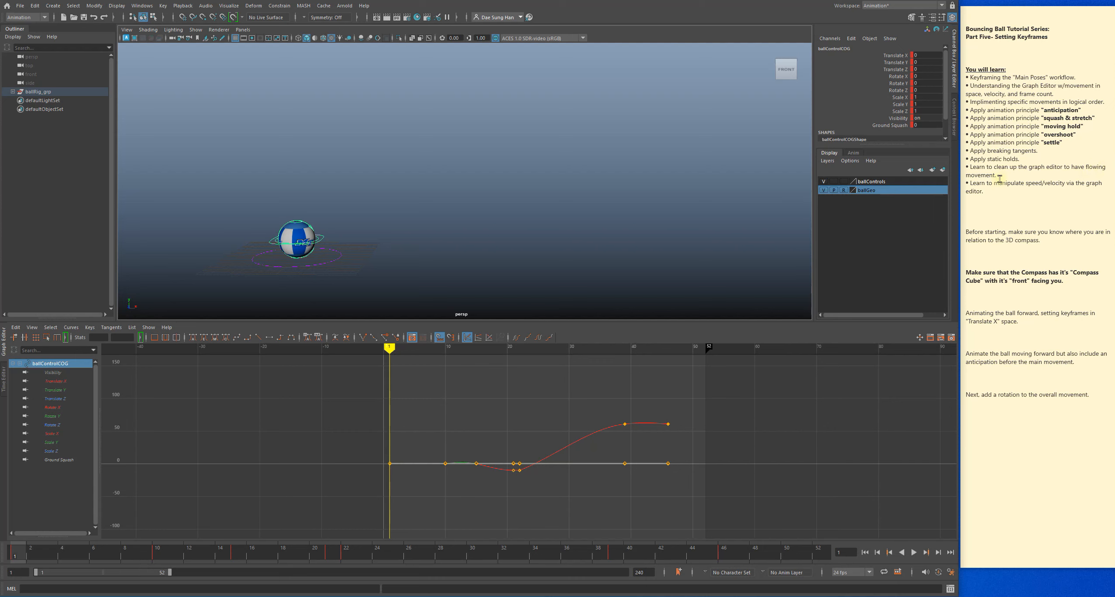
left_click(1027, 212)
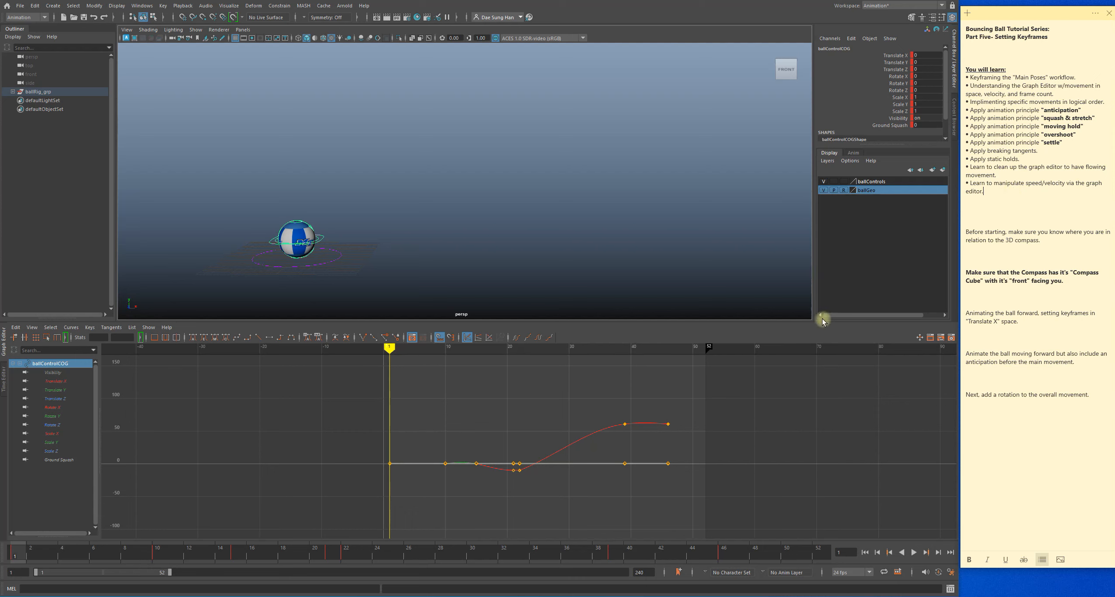
scroll(533, 439, "up", 5)
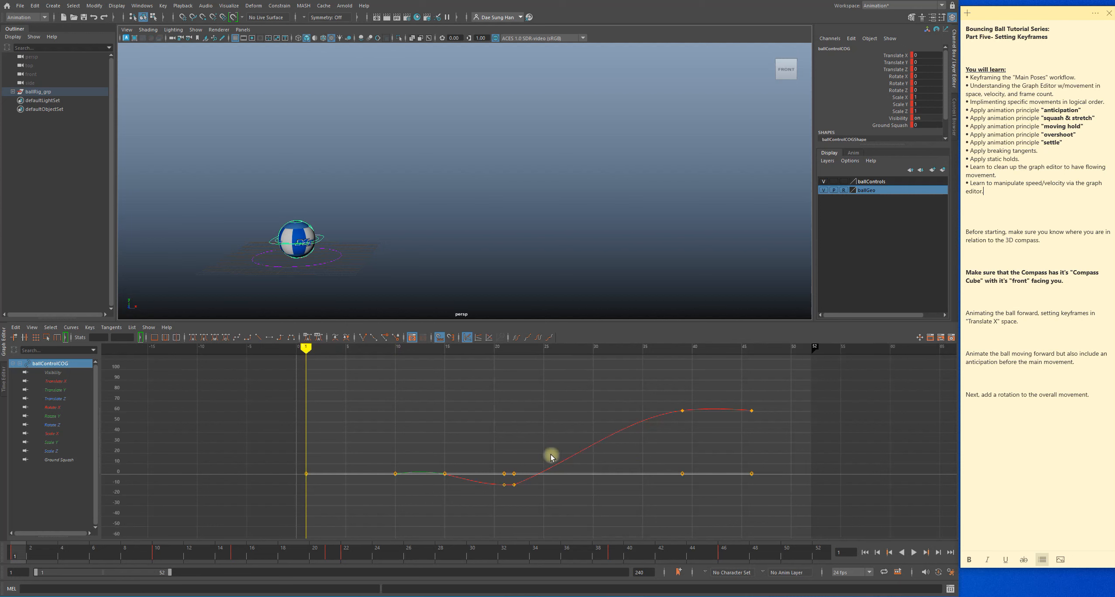
left_click(603, 458)
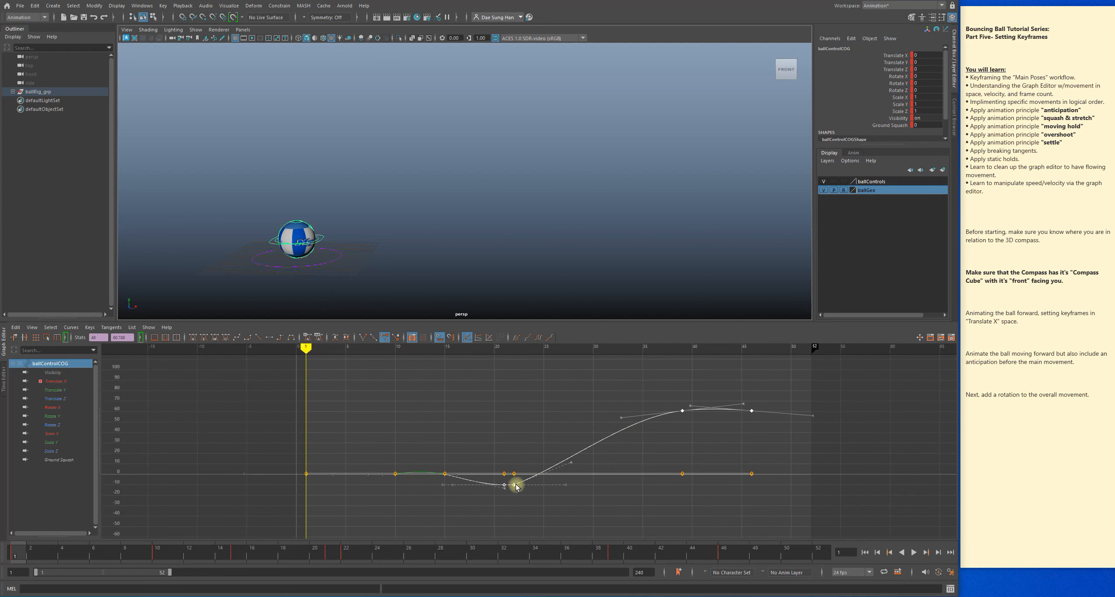
left_click(624, 457)
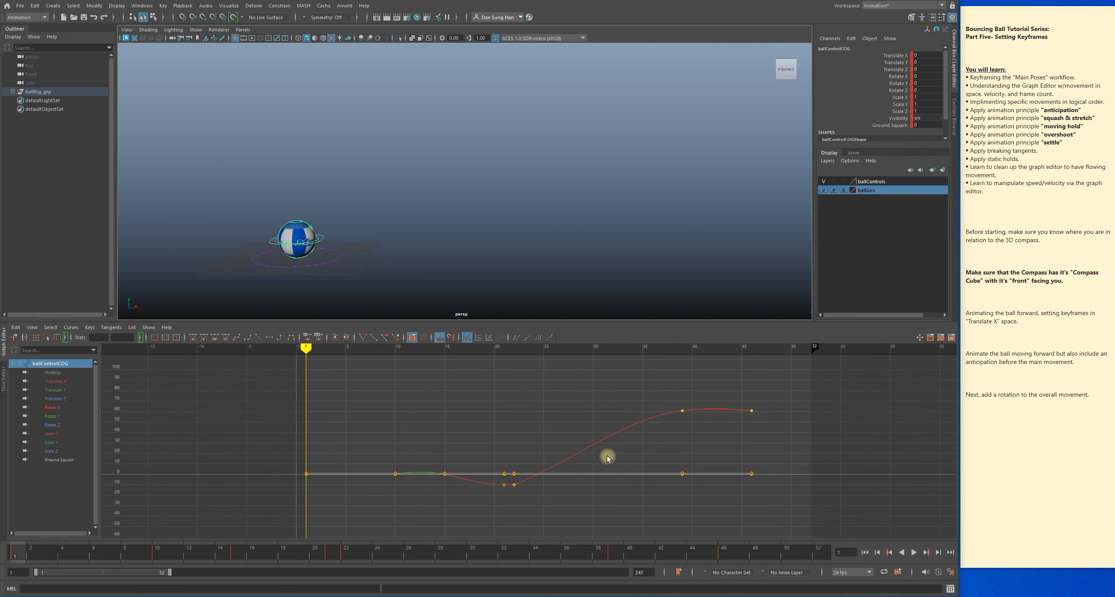
key("a")
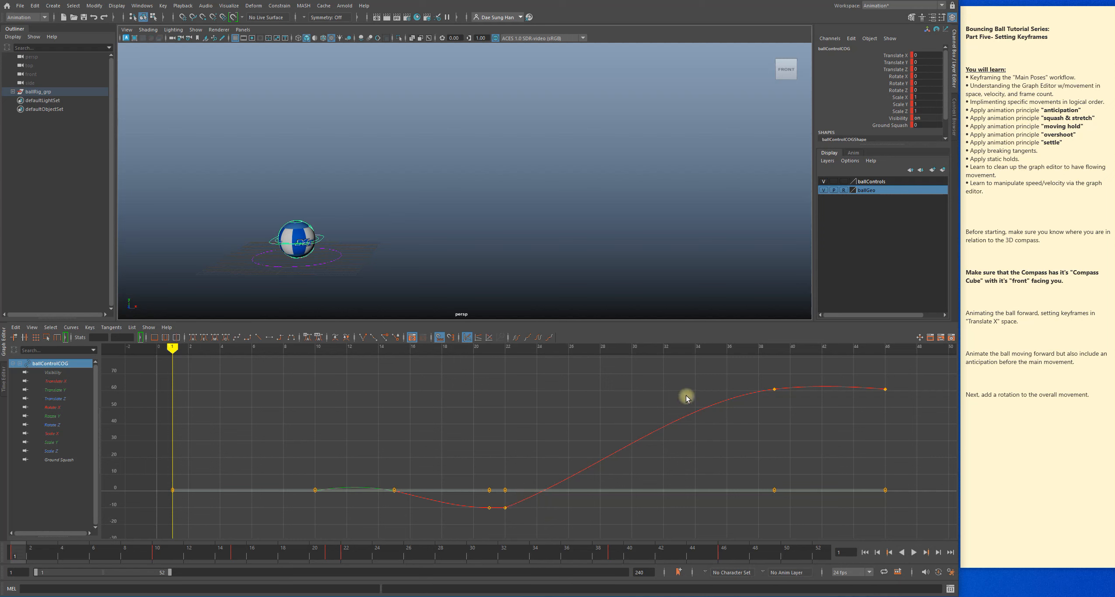
Shorten the tutorial note's window and delete surplus blank lines between its title, learning points and instruction paragraphs
left_click(1053, 197)
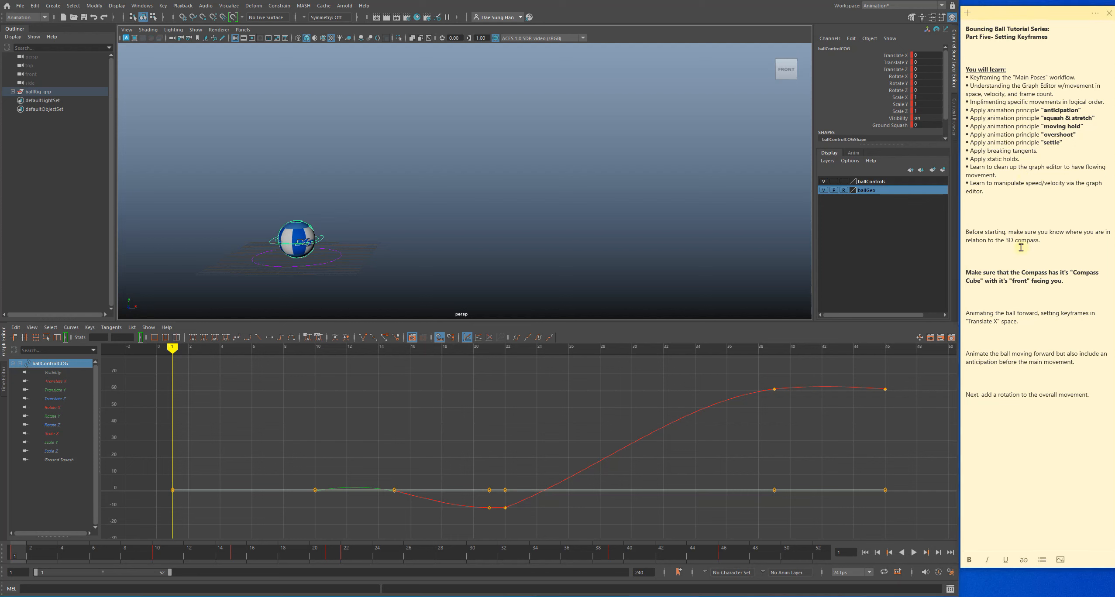
left_click(1067, 586)
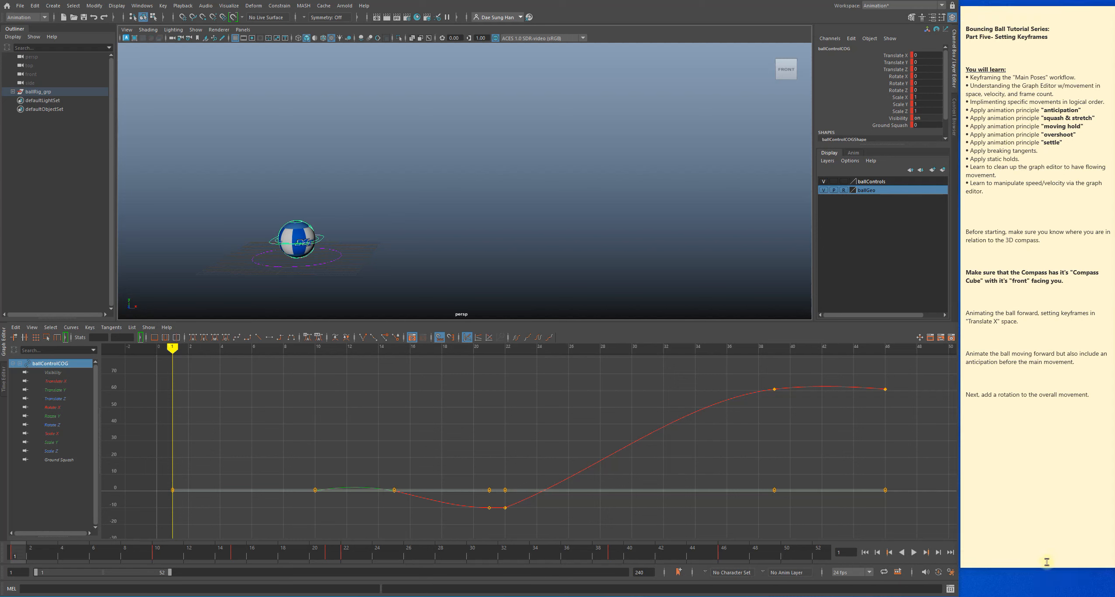
left_click_drag(1047, 574, 1063, 433)
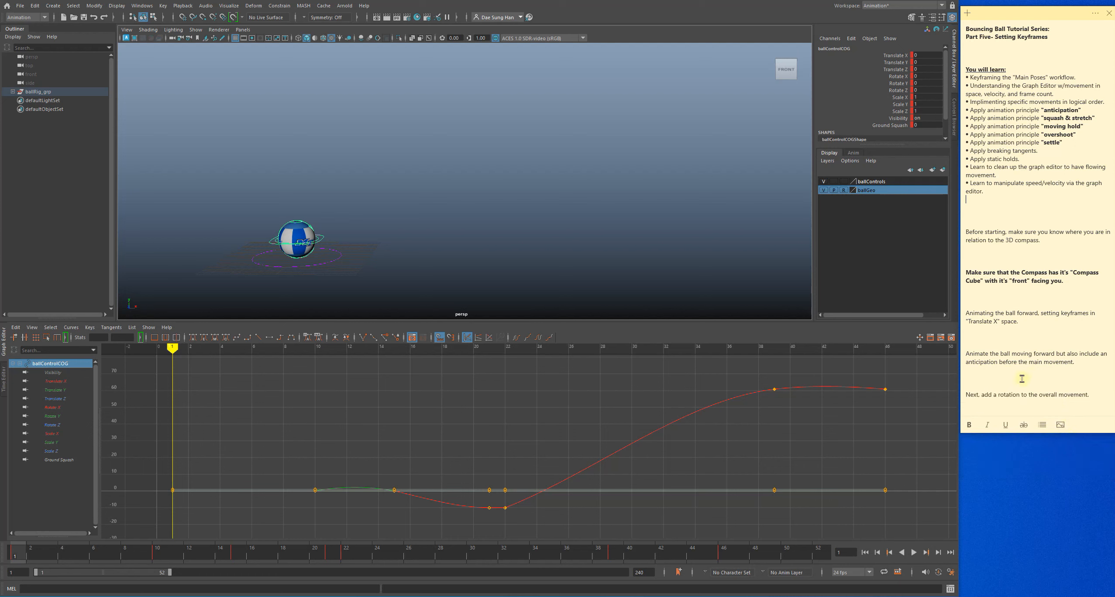
key("BackSpace")
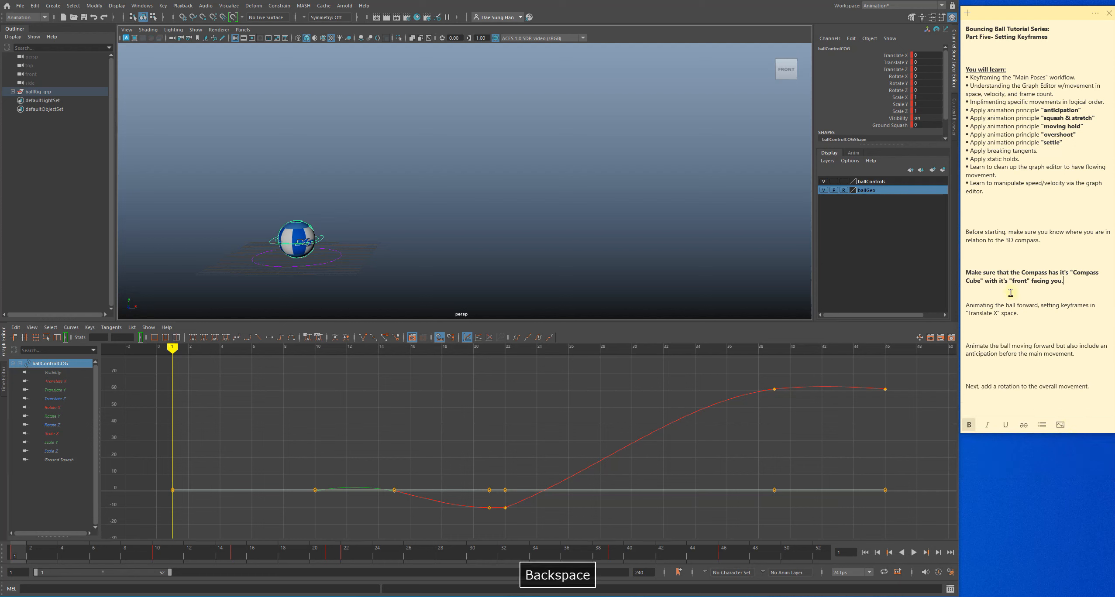
left_click(1004, 260)
key("BackSpace")
left_click(997, 217)
key("BackSpace")
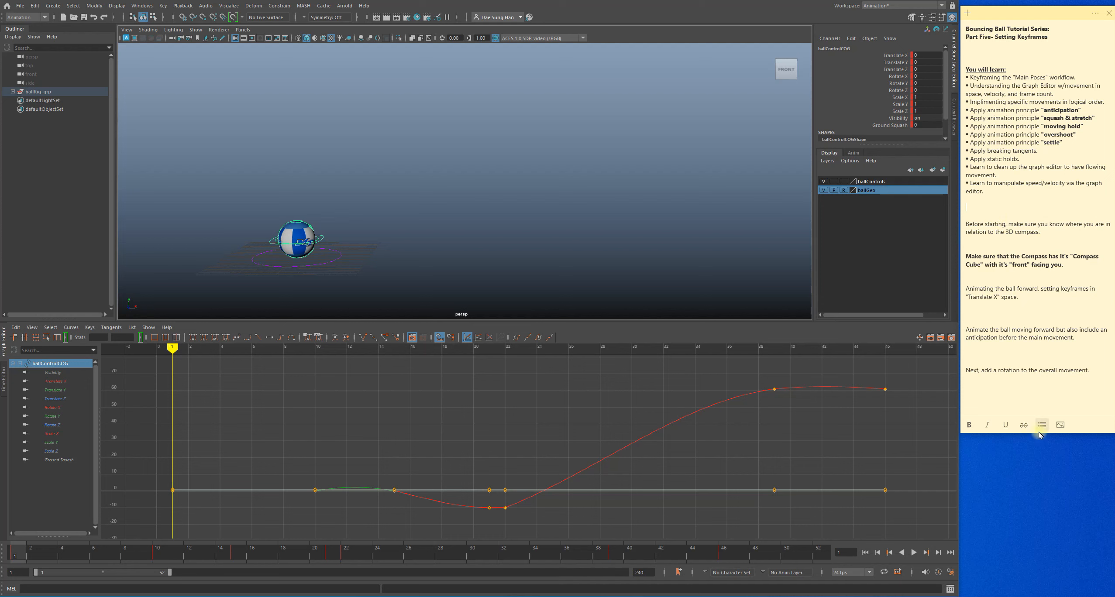
left_click(987, 61)
key("BackSpace")
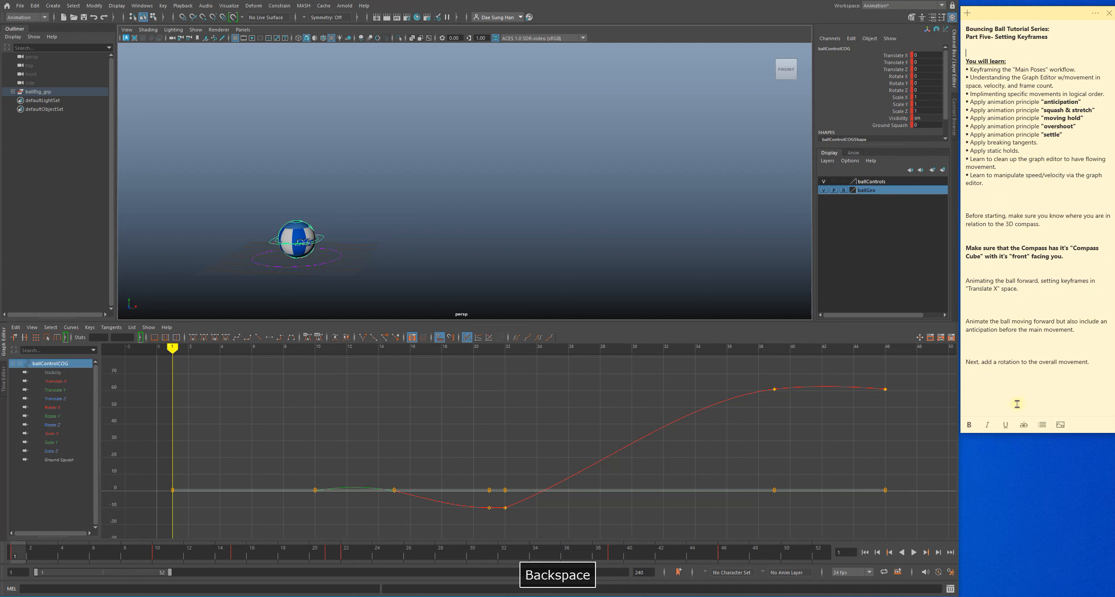
Resize the tutorial note's window and place the text cursor in the separate frame-range breakdown note
left_click(998, 409)
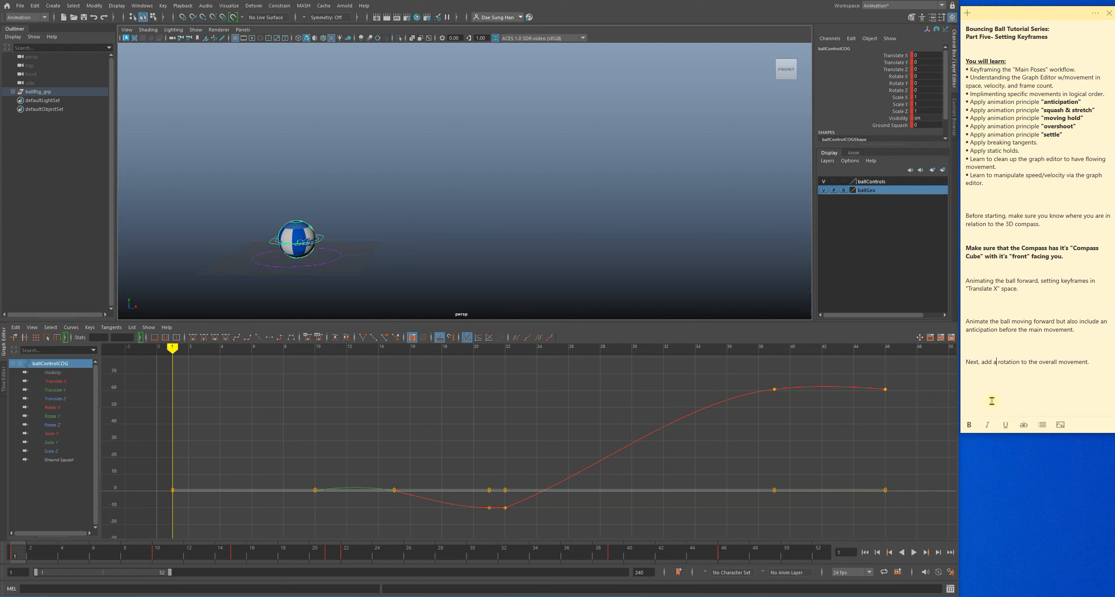
left_click(1088, 406)
left_click_drag(1083, 434, 1064, 587)
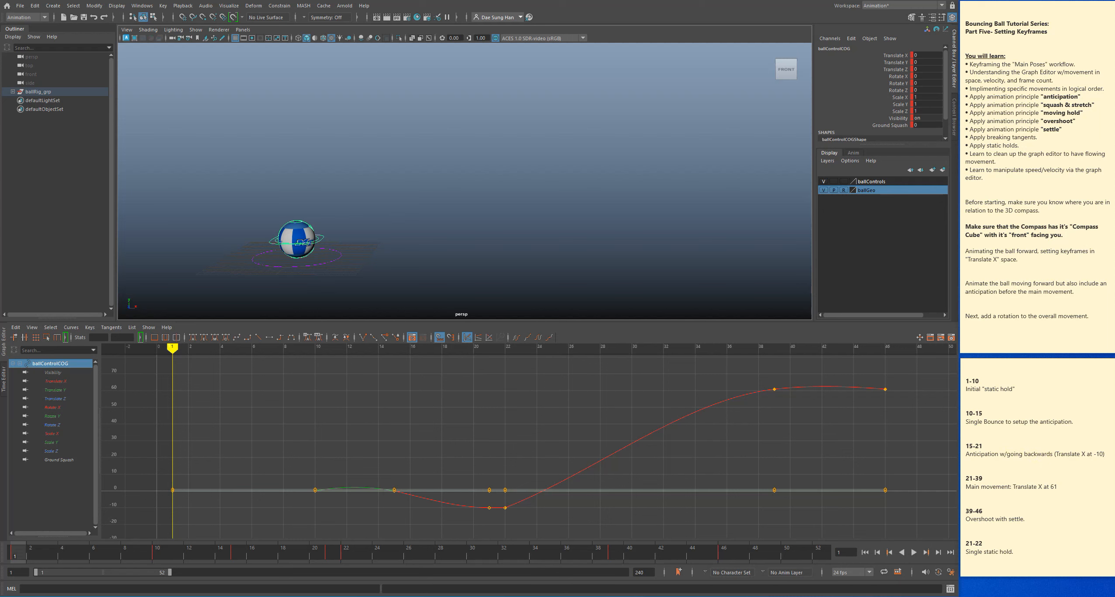
left_click(1014, 486)
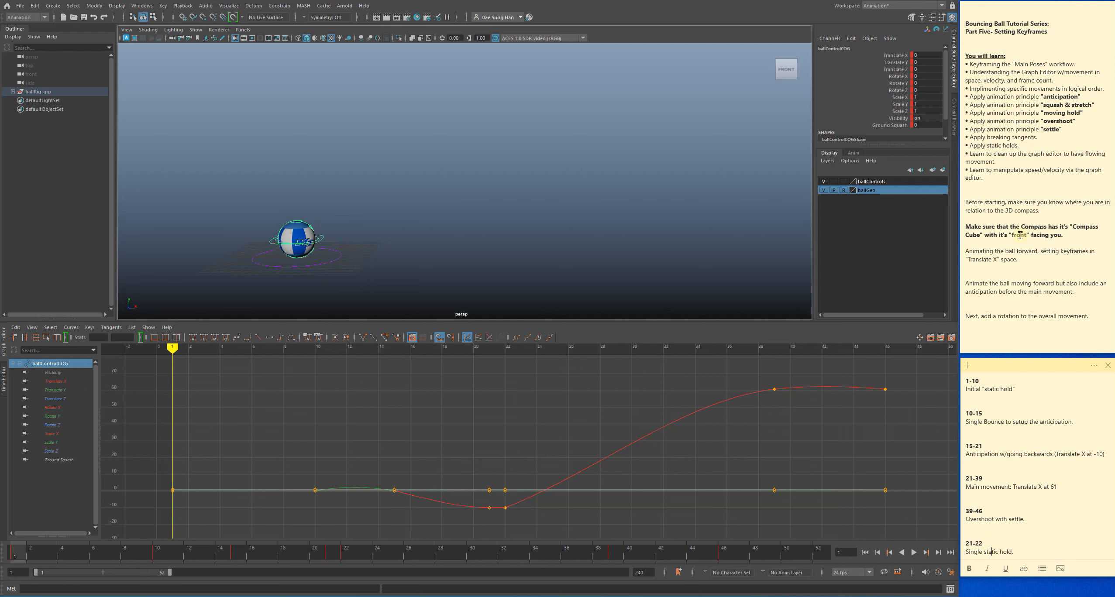
Delete the three animation instruction paragraphs from the tutorial note, shorten its window, and extend the frame-range note's window upward
left_click(1092, 313)
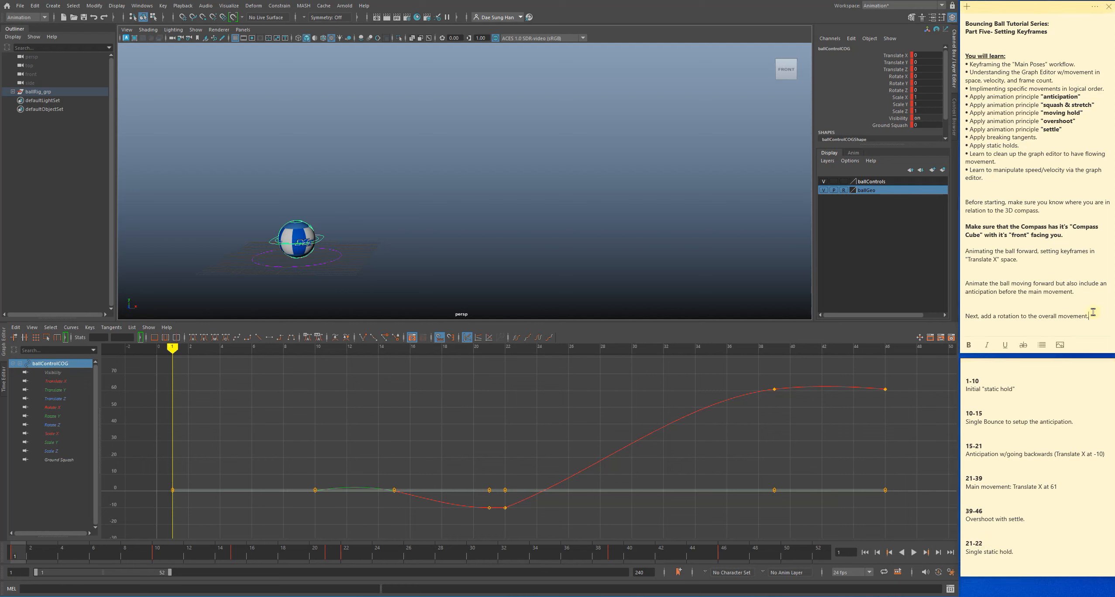
left_click_drag(1100, 313, 954, 255)
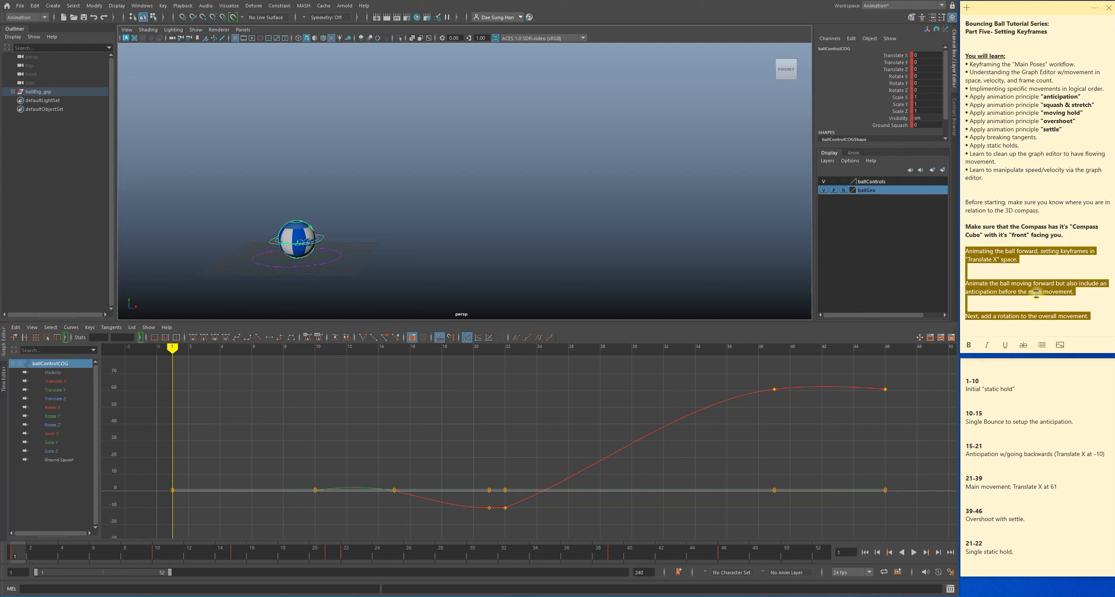
key("BackSpace")
left_click_drag(1020, 353, 1021, 276)
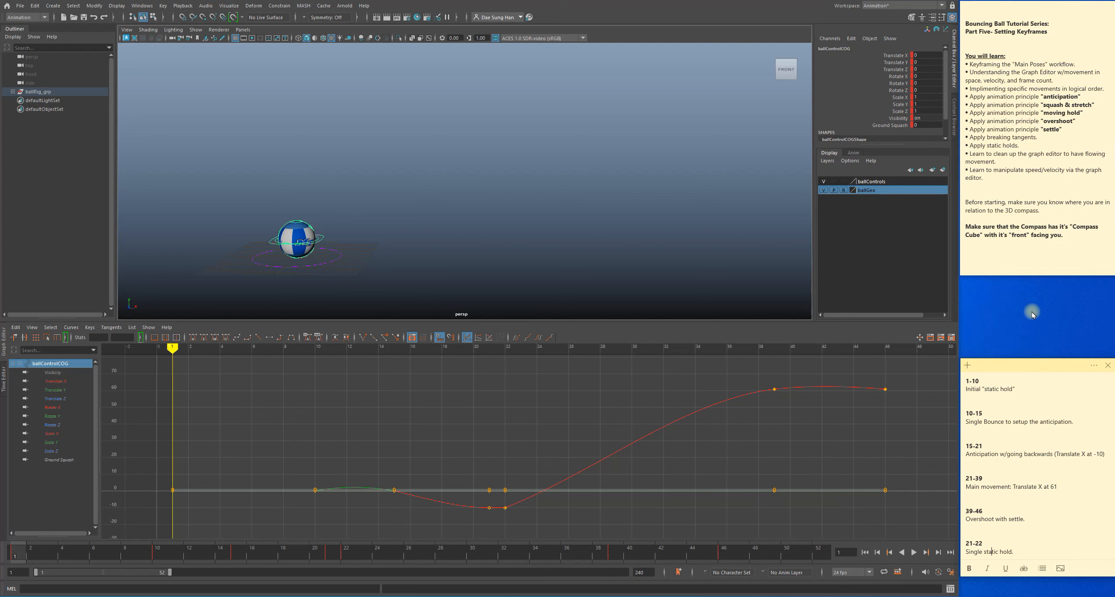
left_click_drag(1031, 362, 1030, 302)
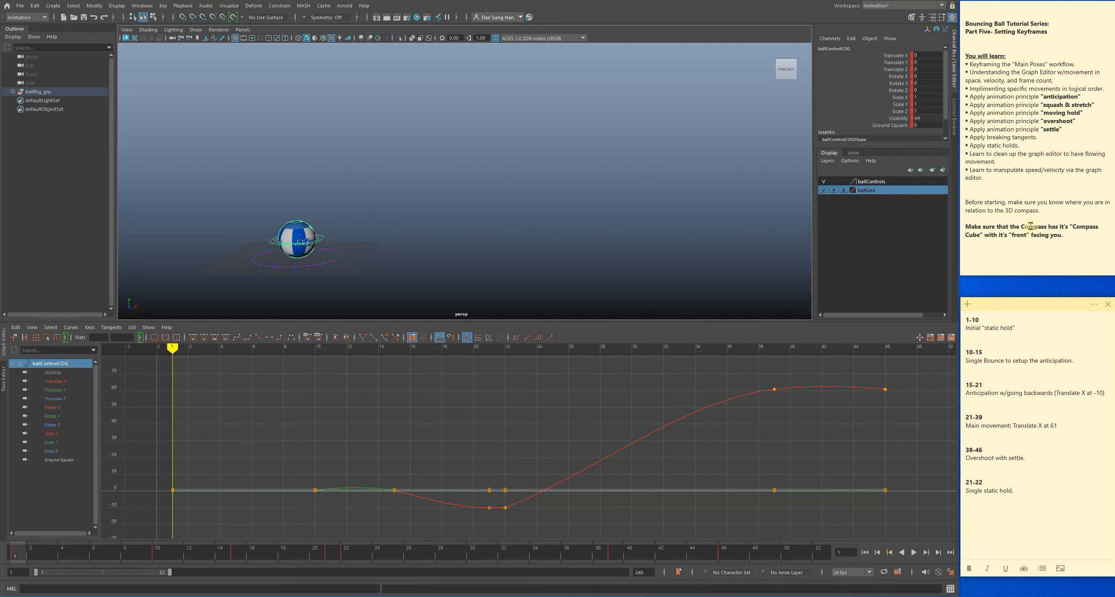
Orbit around the ball to examine the compass cube's orientation, and return the perspective view to its front facing
left_click(1050, 208)
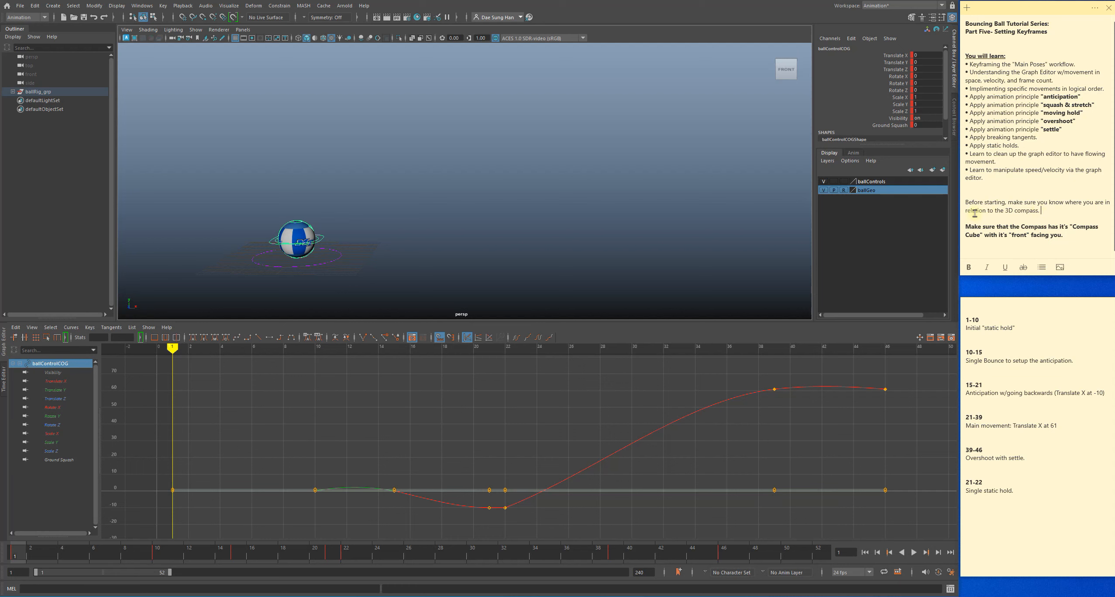
left_click_drag(720, 130, 569, 152, "alt")
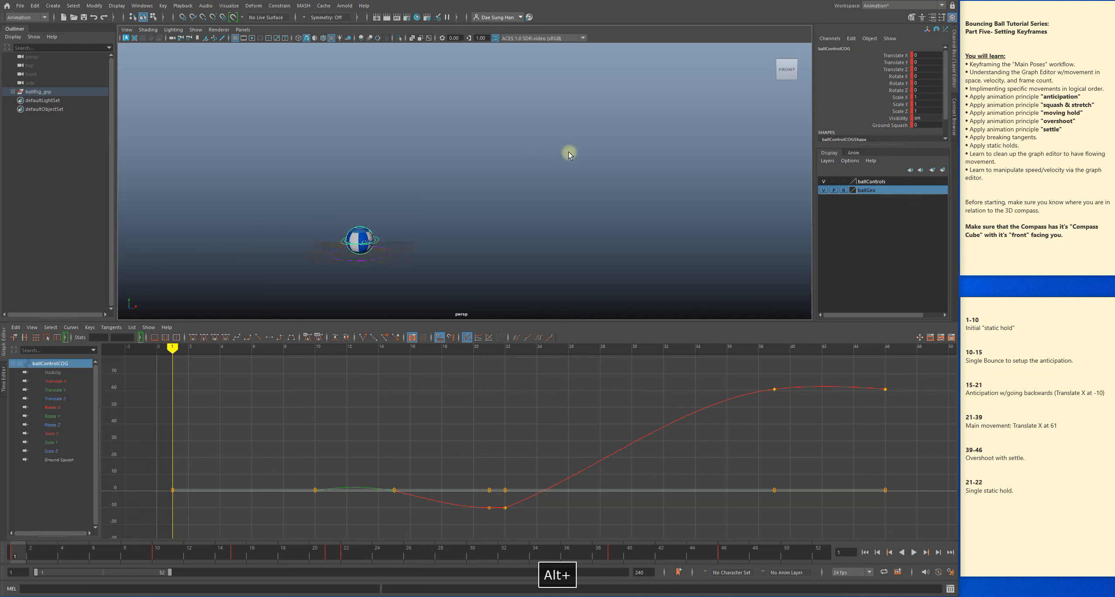
left_click_drag(664, 136, 776, 74, "alt")
mouse_move(672, 150)
left_mouse_down("alt")
mouse_move(577, 137)
mouse_move(471, 156)
mouse_move(611, 170)
mouse_move(667, 149)
left_mouse_up("alt")
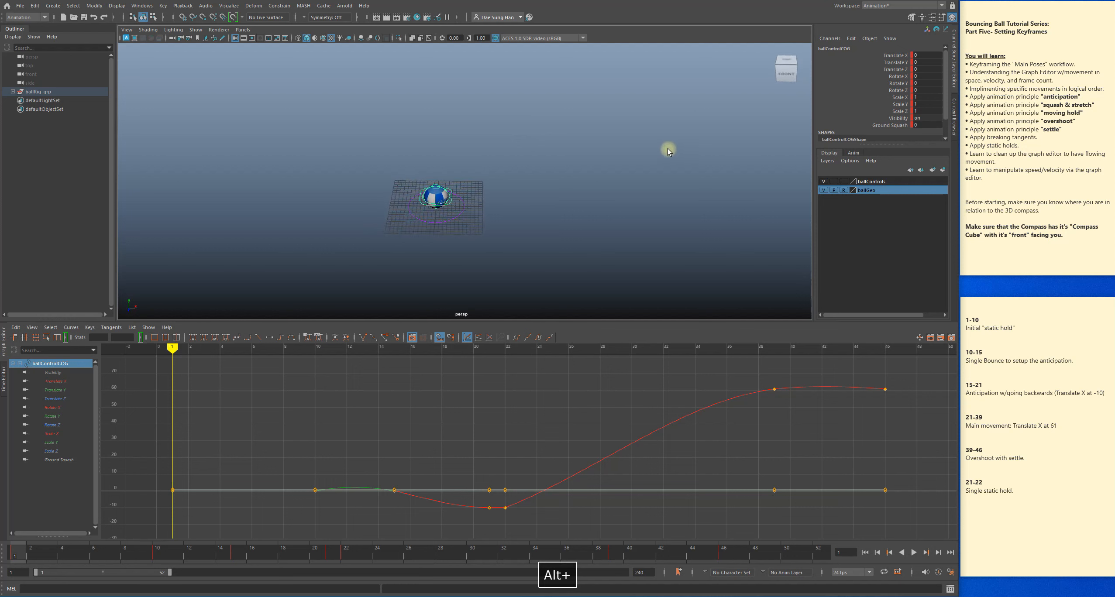
left_click_drag(731, 120, 499, 196, "alt")
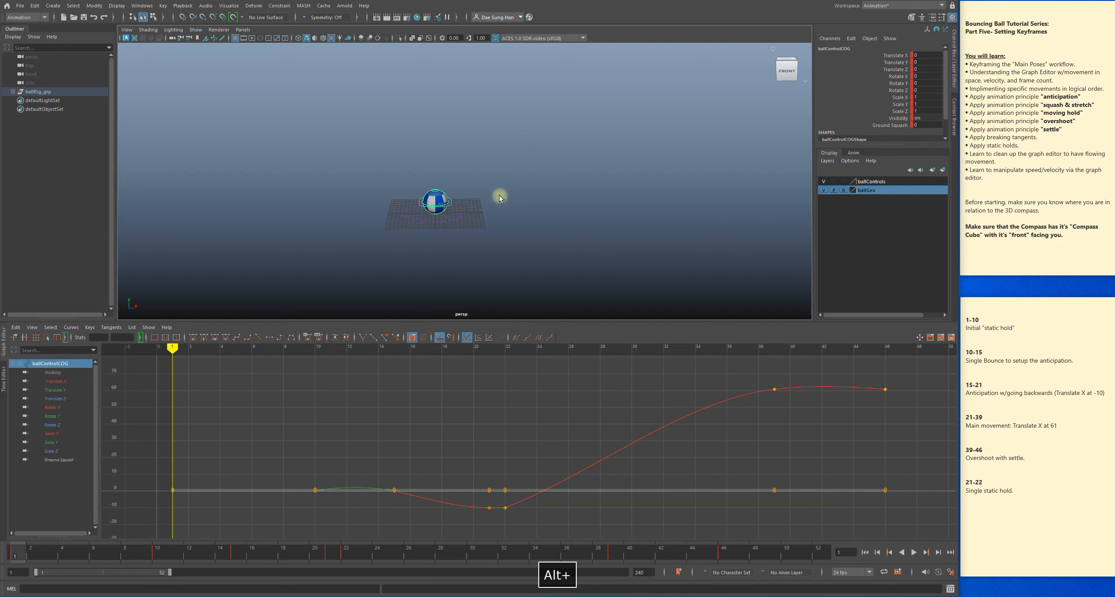
left_click_drag(584, 198, 567, 228, "alt")
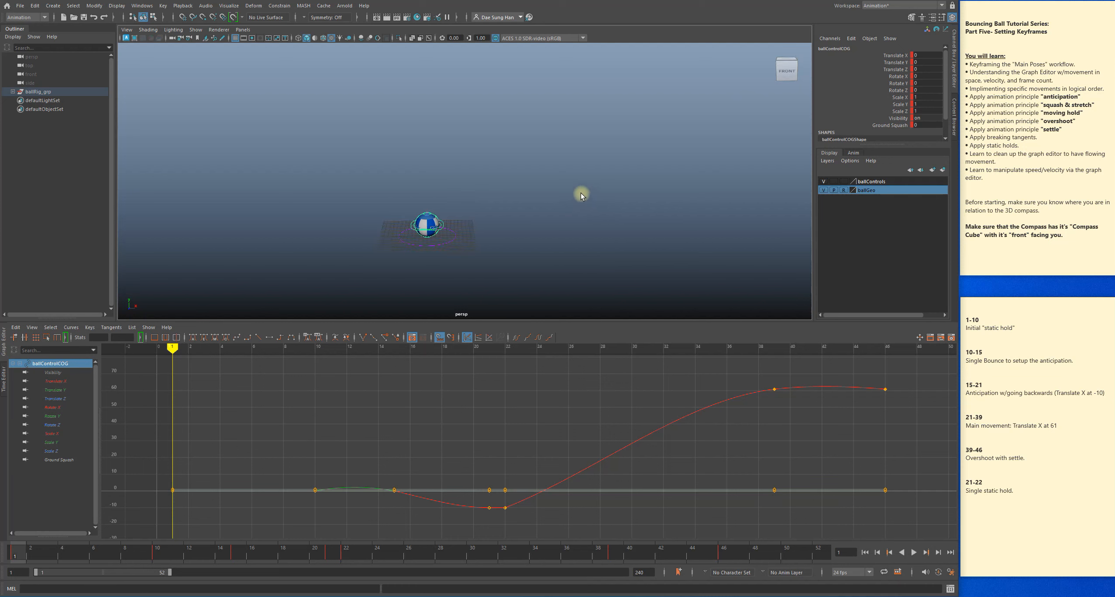
left_click_drag(484, 228, 735, 137, "alt")
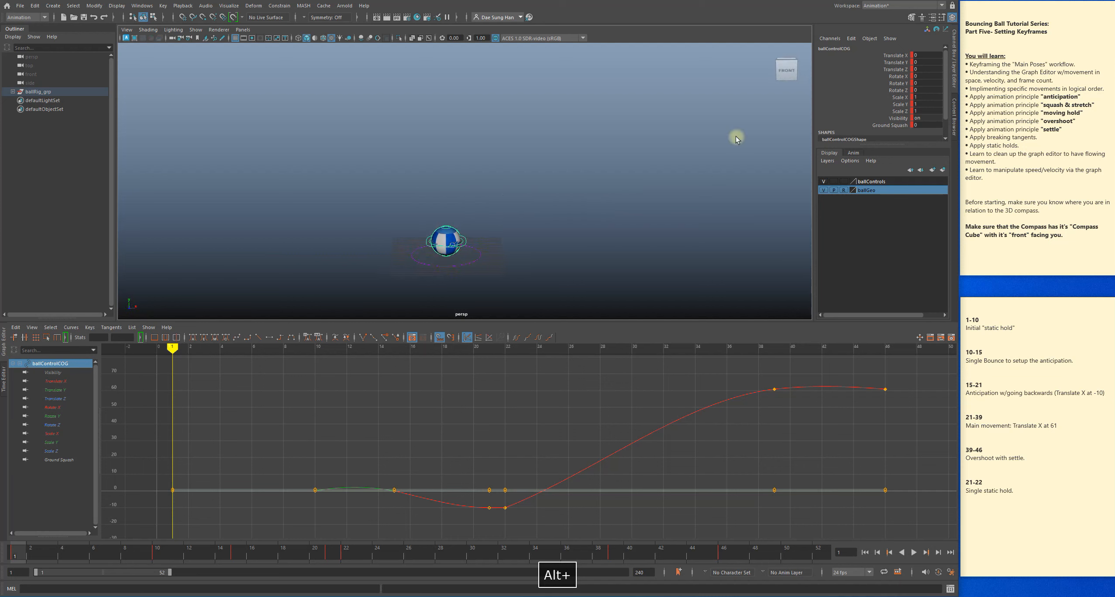
left_click(778, 73)
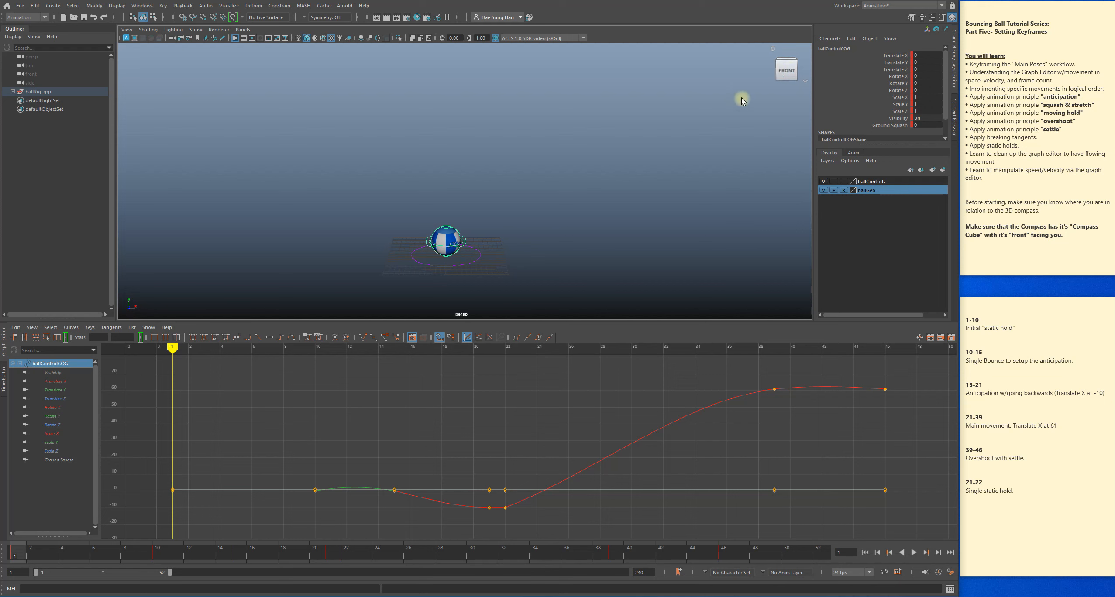
middle_click_drag(649, 132, 635, 142, "alt")
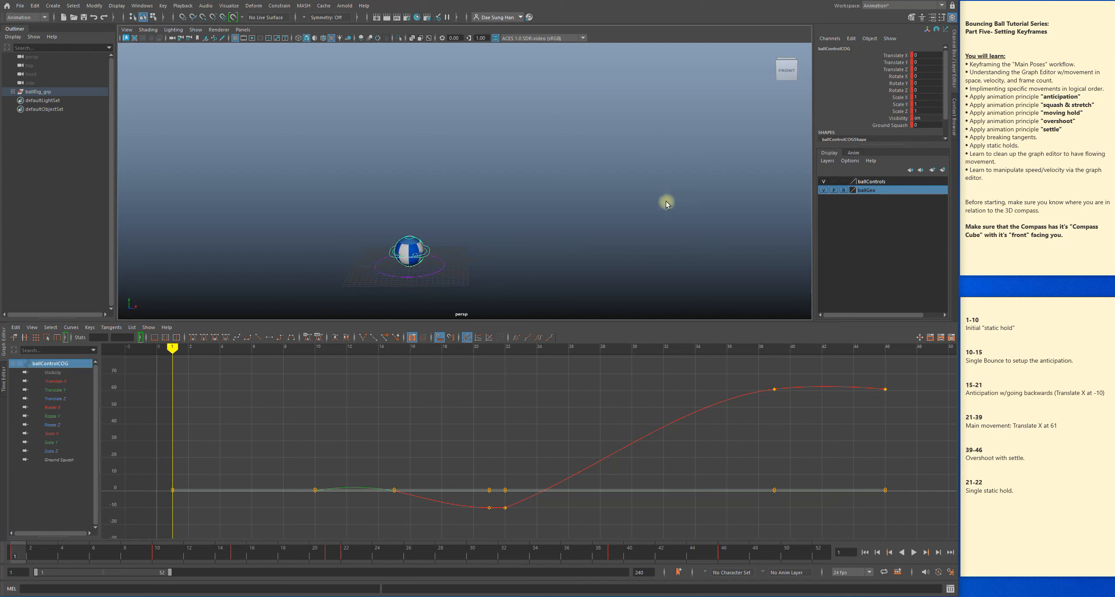
middle_click_drag(672, 201, 635, 144, "alt")
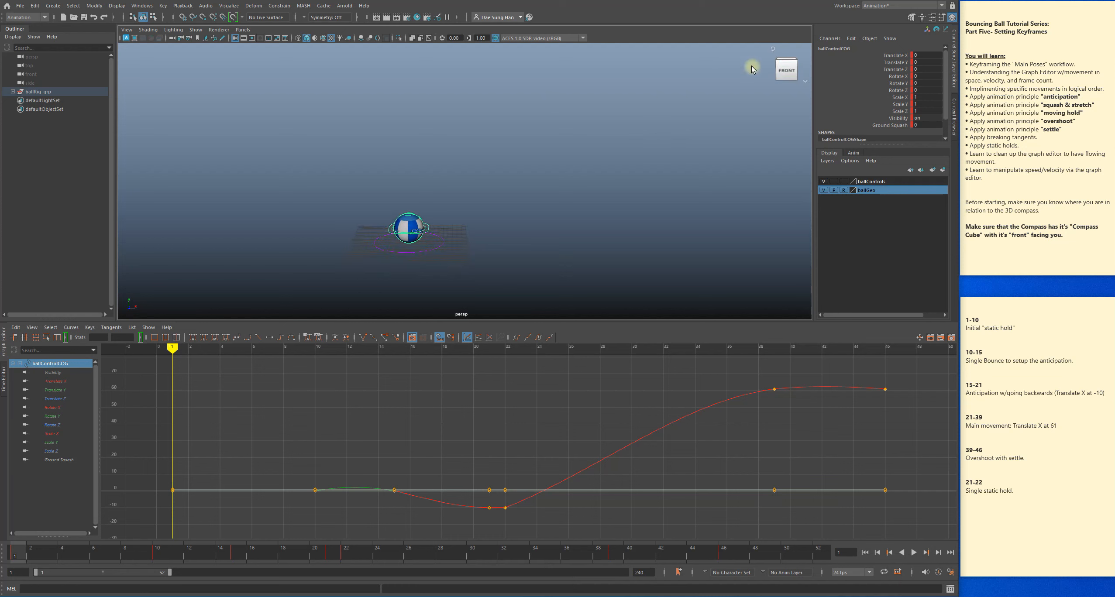
Strike through the two compass instructions in the tutorial note and delete the first, "Before starting, make sure you know where you are"
left_click_drag(1048, 211, 965, 203)
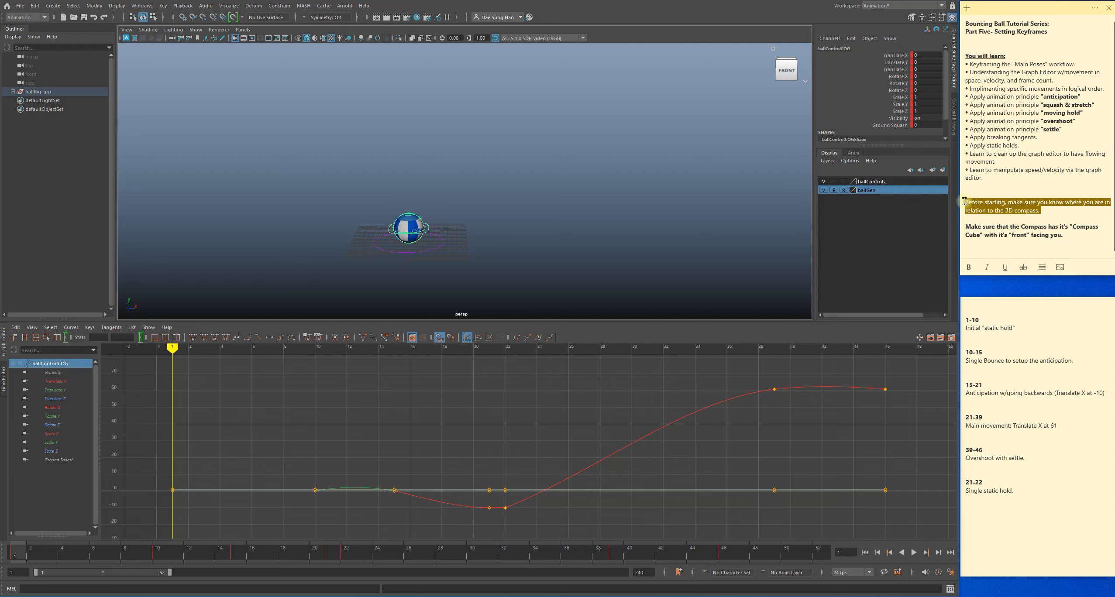
left_click(1023, 267)
left_click(1036, 210)
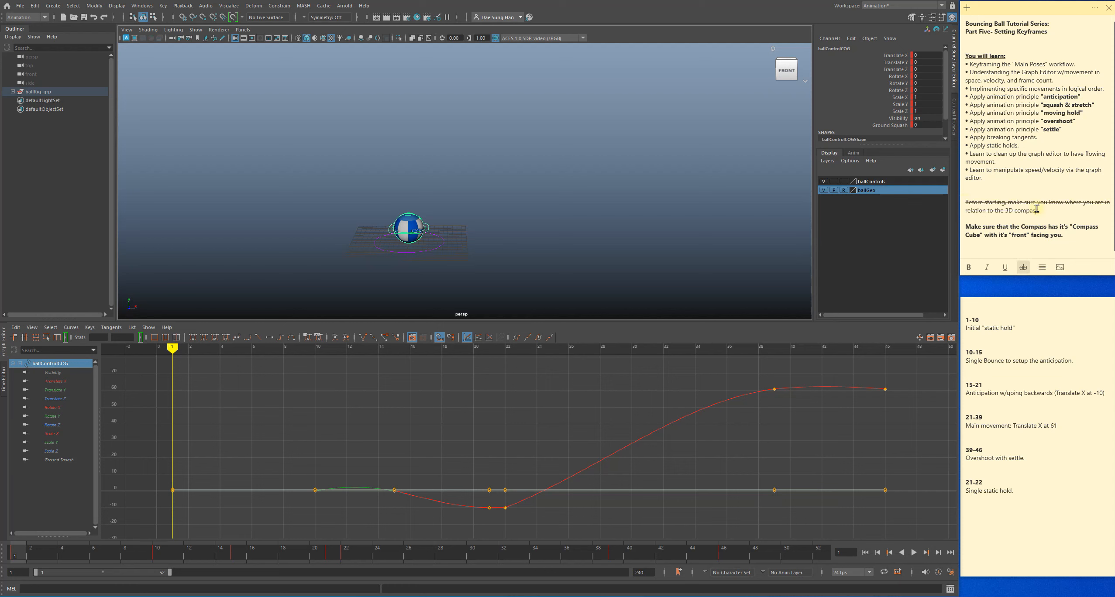
left_click(1071, 236)
left_click_drag(1089, 233, 958, 226)
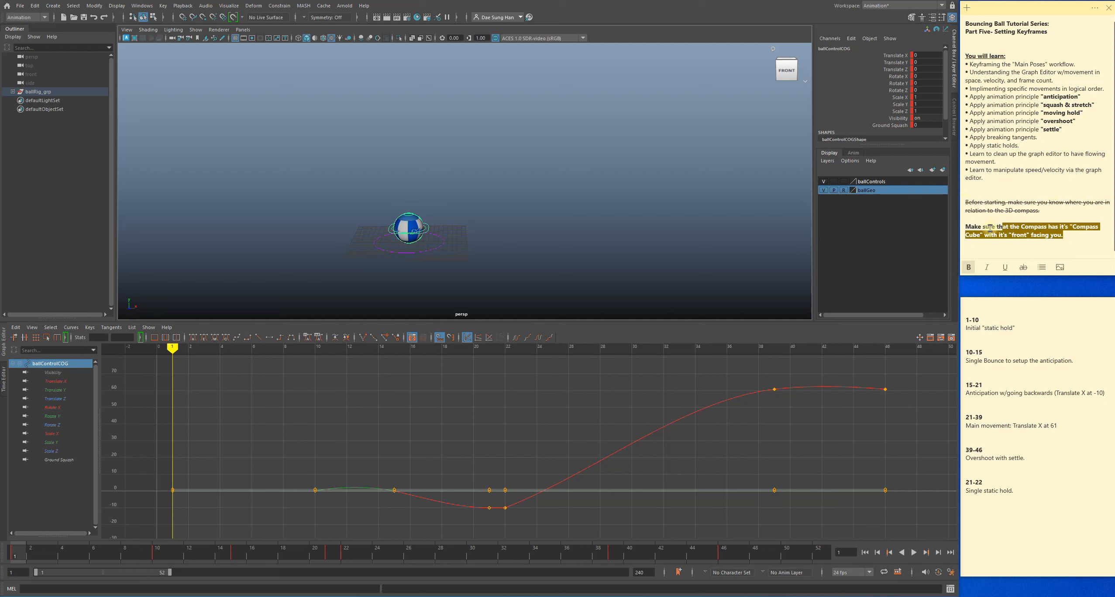
left_click(1023, 267)
left_click(1020, 235)
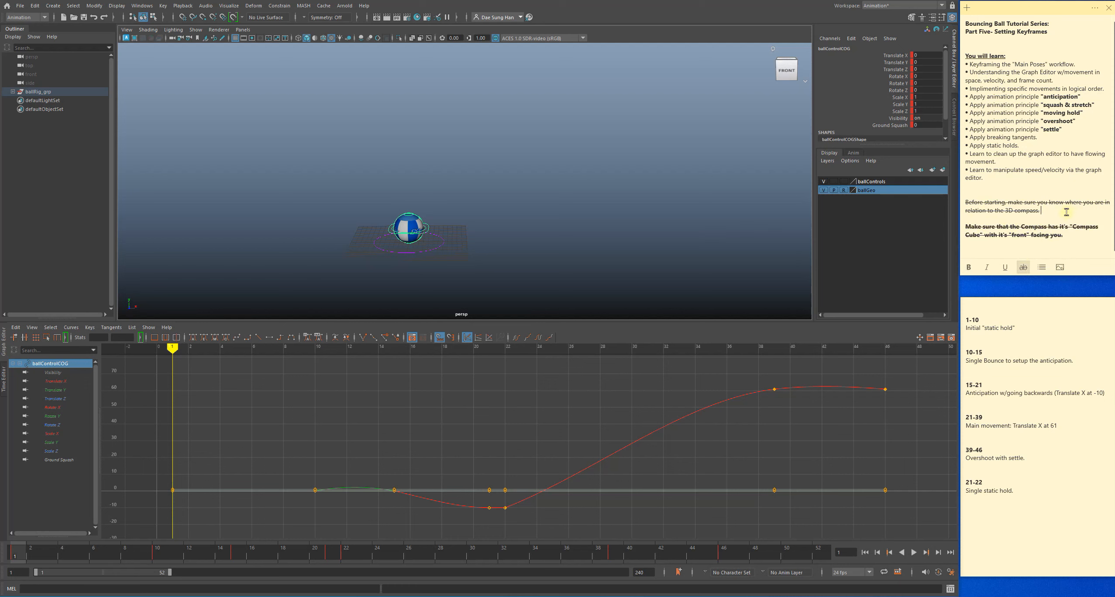
triple_click(1035, 210)
key("BackSpace")
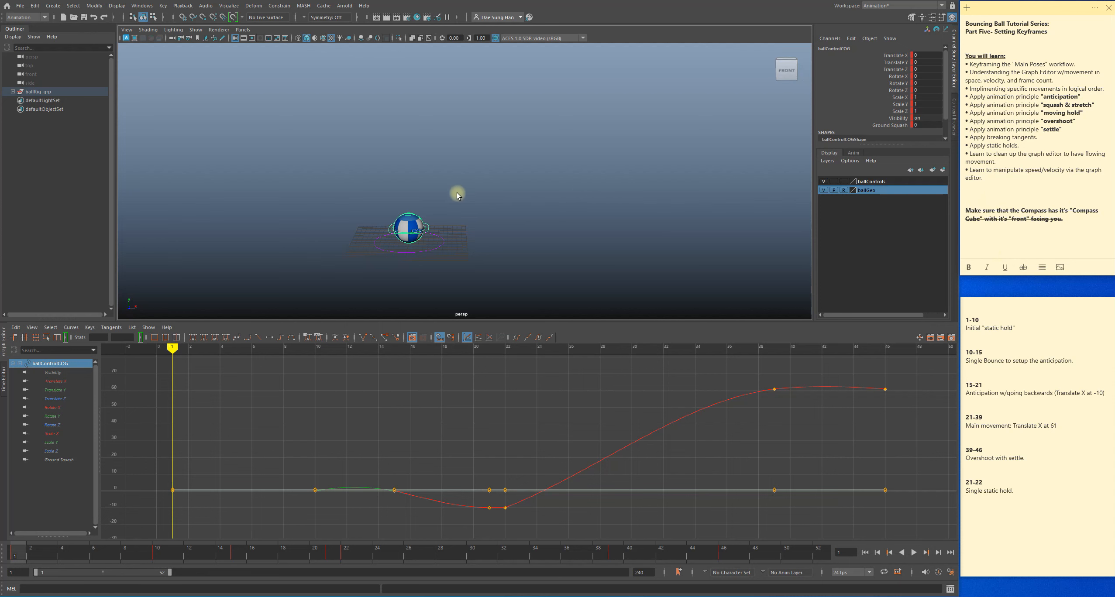
Select all of the ball rig's controls and delete all their keyframes in the Graph Editor
left_click_drag(348, 131, 379, 270)
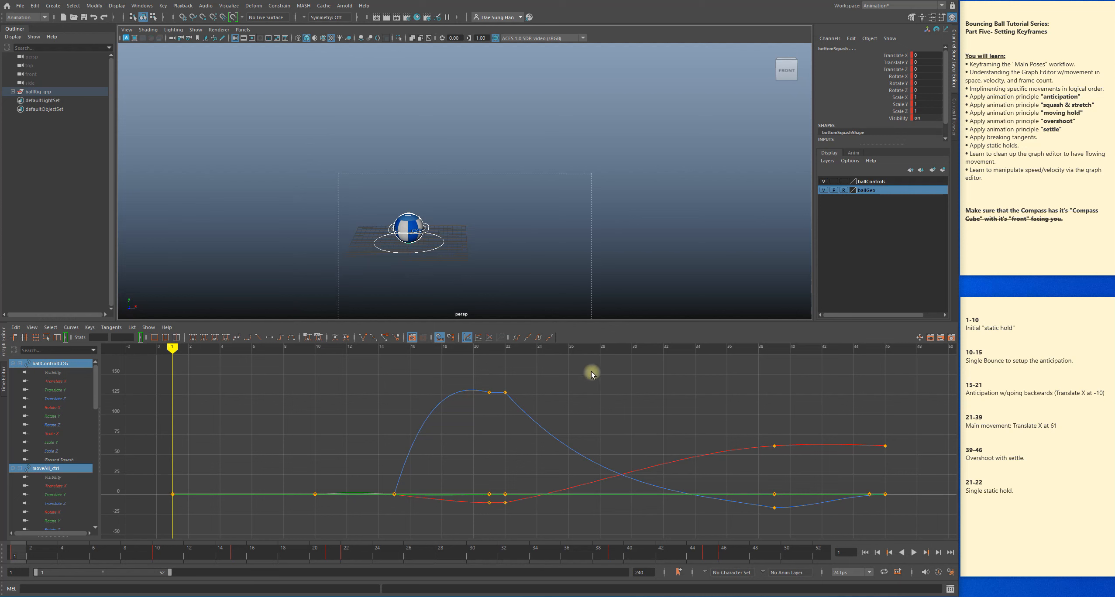
scroll(574, 461, "down", 5, "alt")
middle_click_drag(483, 437, 369, 452, "alt")
left_click_drag(277, 169, 484, 284)
scroll(359, 394, "down", 4, "alt")
left_click_drag(246, 361, 779, 522)
key("Delete")
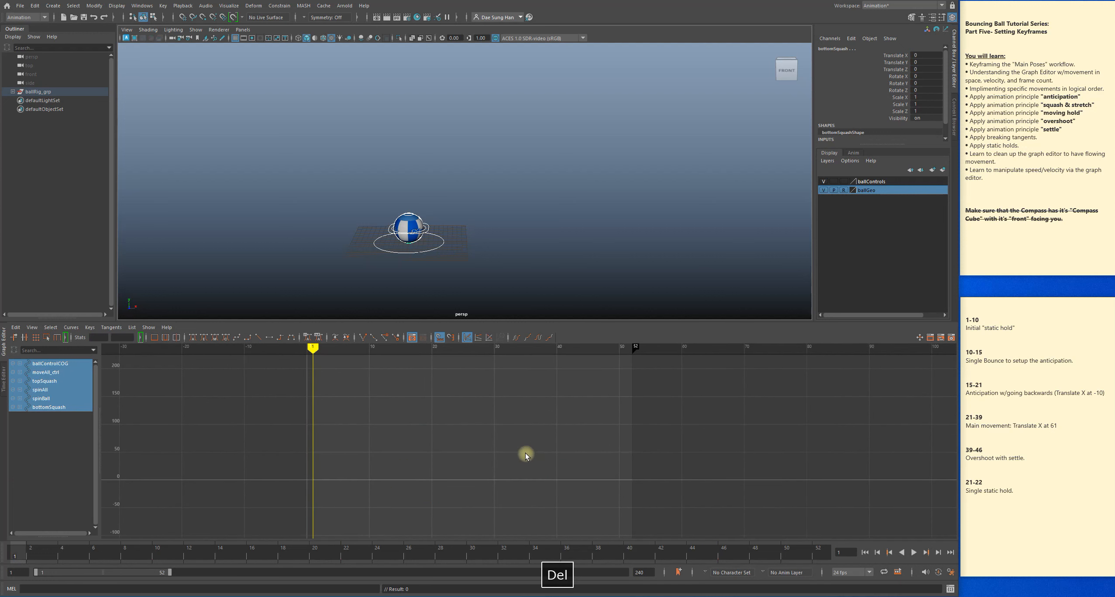
Select only the moveAll_ctrl control, the large ring on the ground around the ball
right_click_drag(453, 218, 554, 207, "alt")
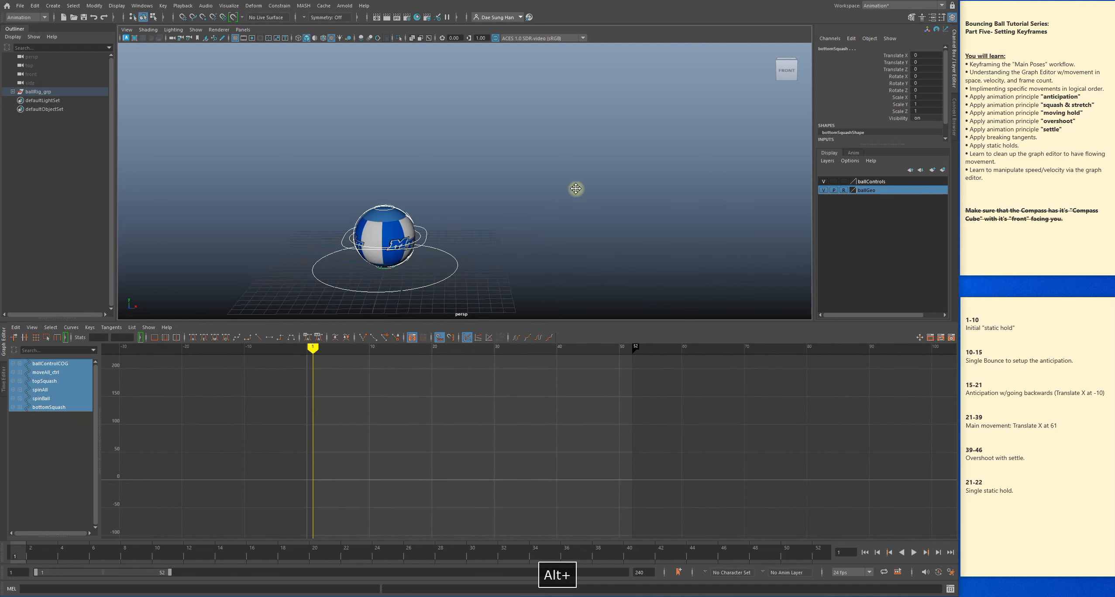
middle_click_drag(554, 207, 654, 97, "alt")
right_click_drag(654, 97, 659, 169, "alt")
left_click(628, 169)
left_click(510, 137)
left_click(516, 138)
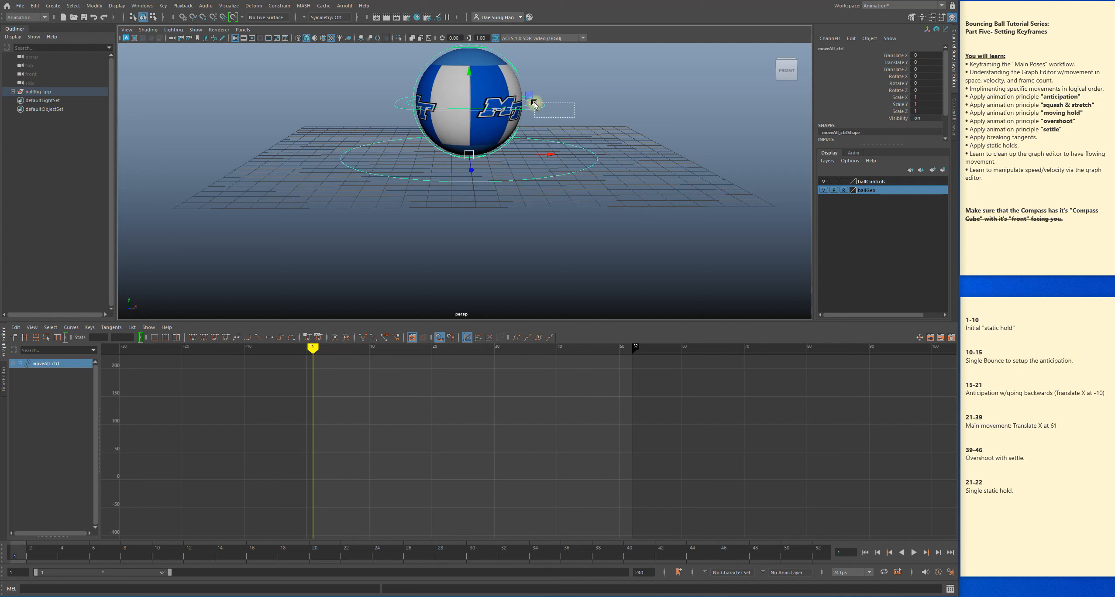
left_click(579, 157)
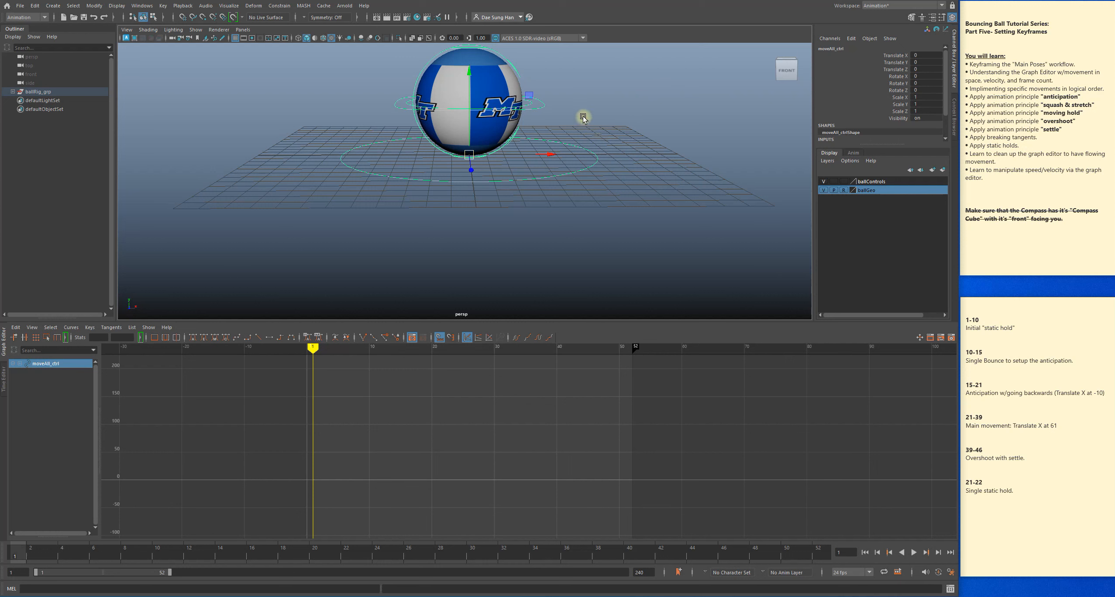